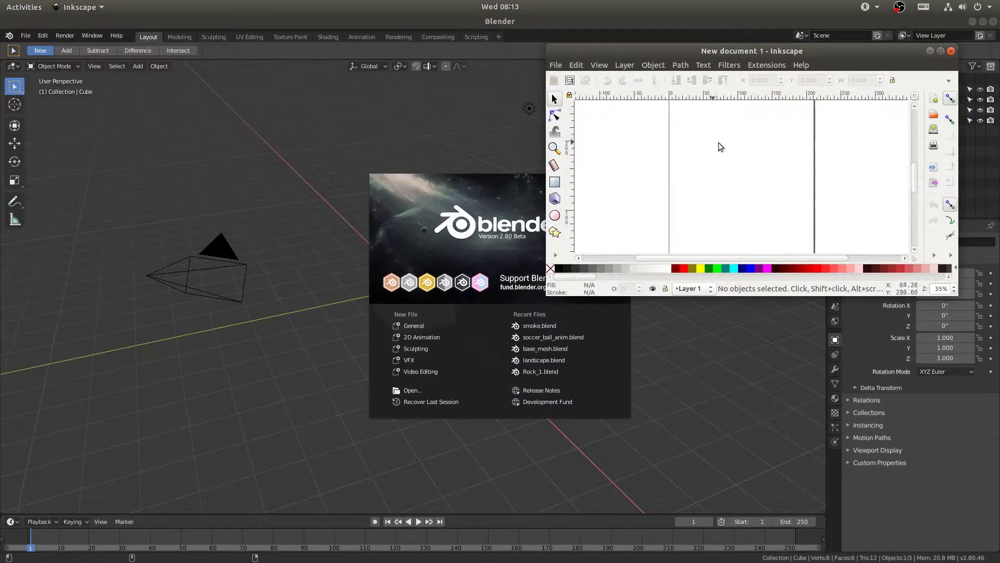
Step: Move the Inkscape window left and enlarge it until the whole blank page shows
mouse_move(694, 51)
left_mouse_down()
mouse_move(617, 47)
mouse_move(631, 84)
left_mouse_up()
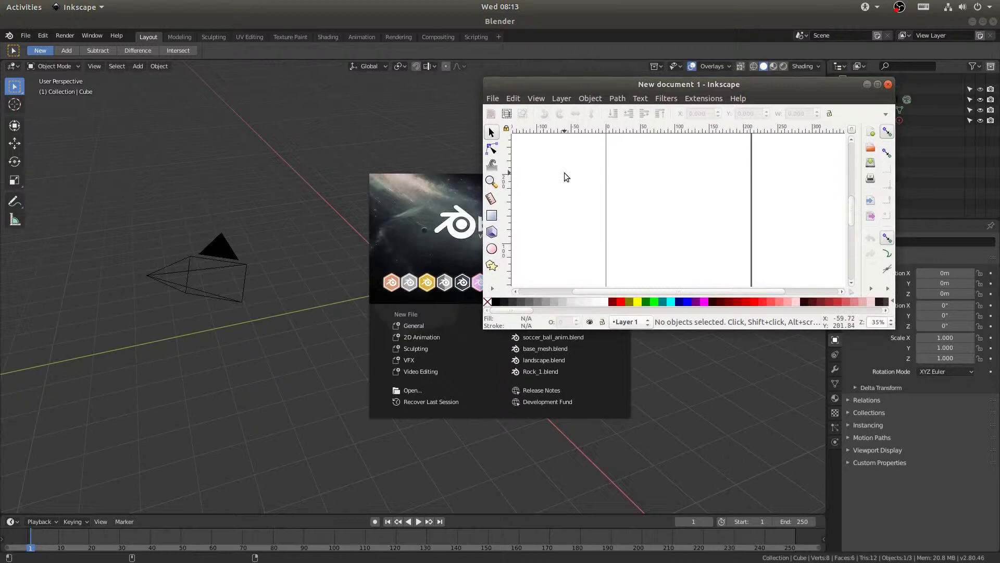
left_click_drag(509, 326, 509, 454)
left_click_drag(482, 286, 383, 294)
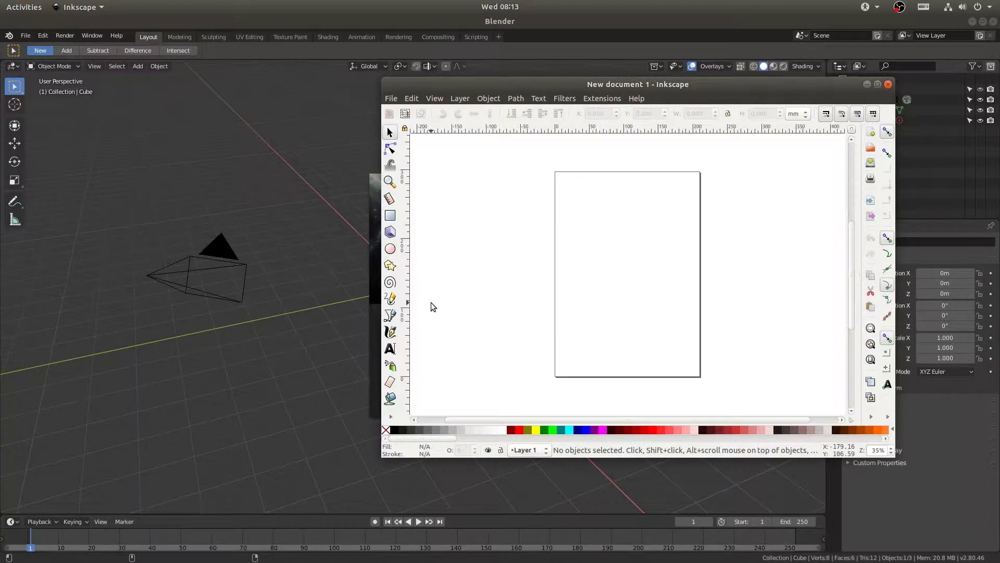
Step: Delete the default camera, light and cube from the Blender scene
left_click(368, 24)
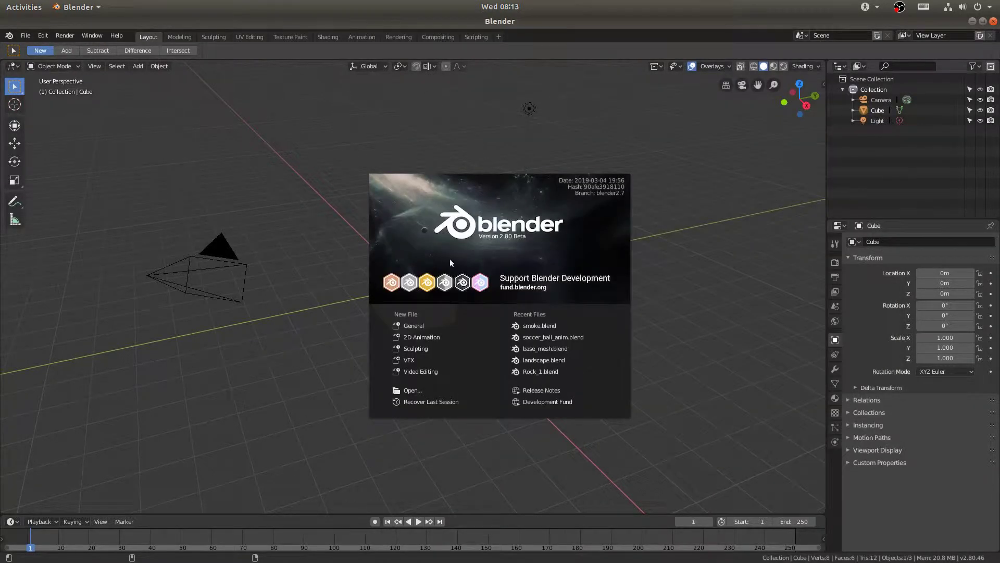
left_click(323, 336)
key("a")
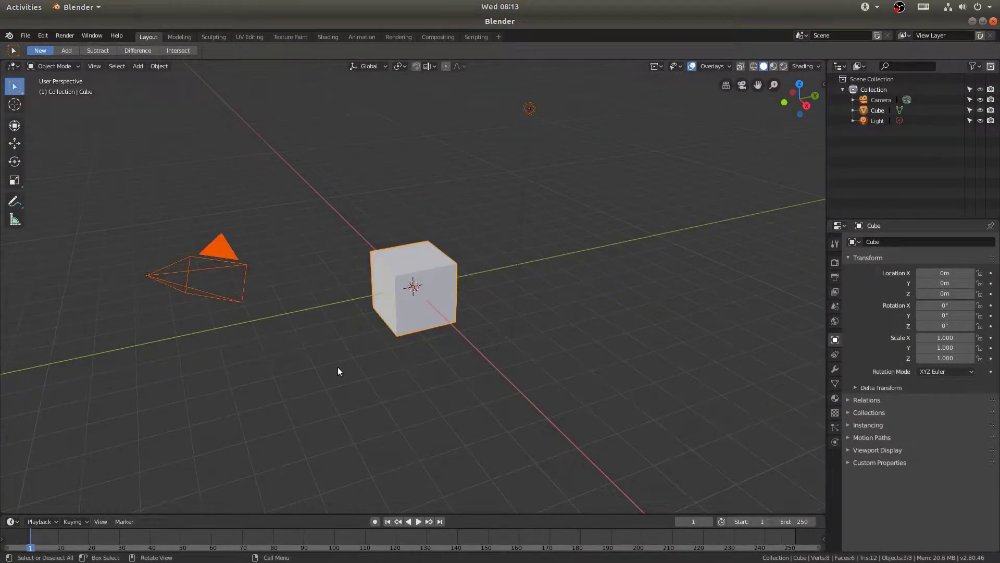
key("x")
left_click(336, 366)
middle_click_drag(336, 367, 496, 311)
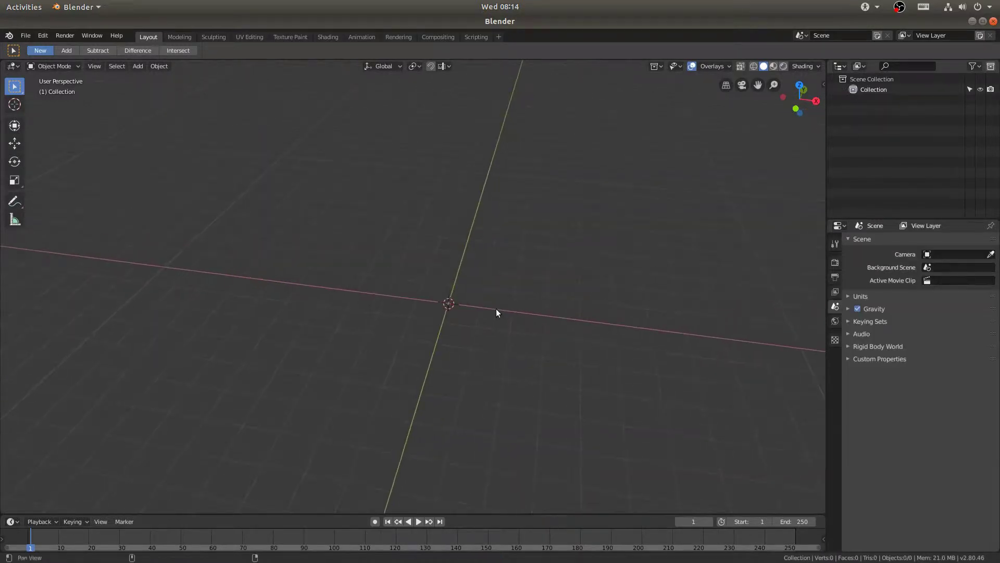
Step: Add a text object at the origin and show its text properties
key("shift+a")
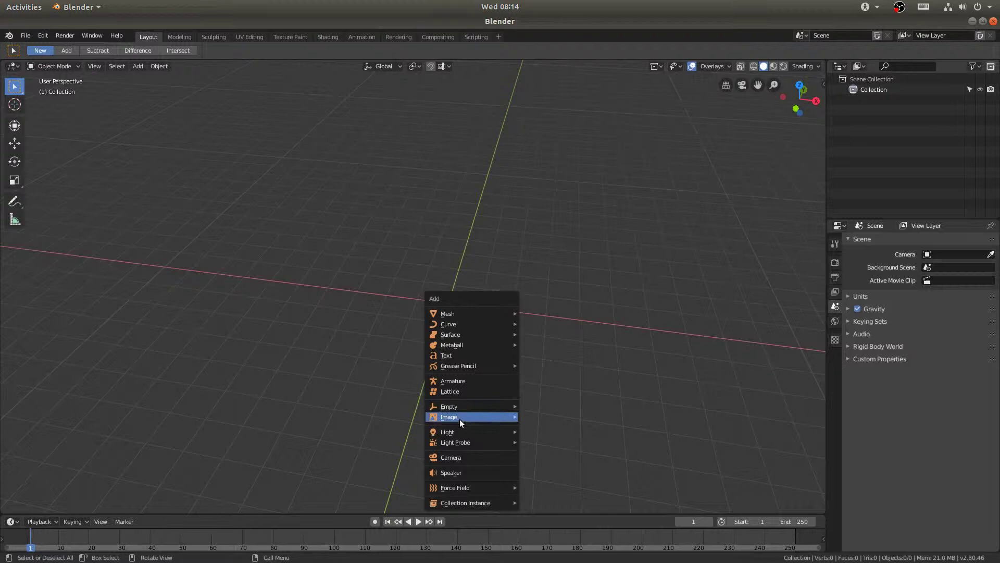
left_click(458, 357)
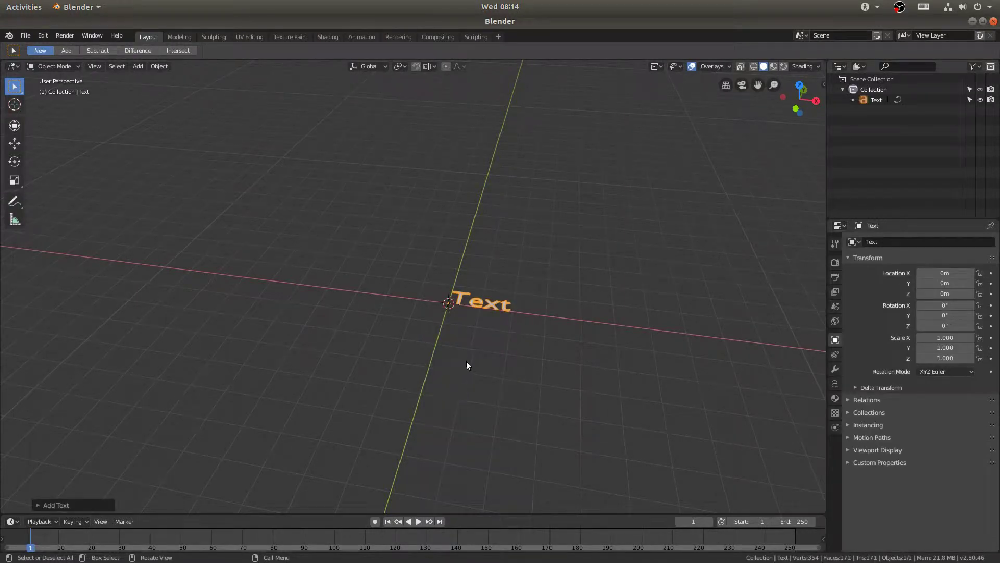
left_click(836, 383)
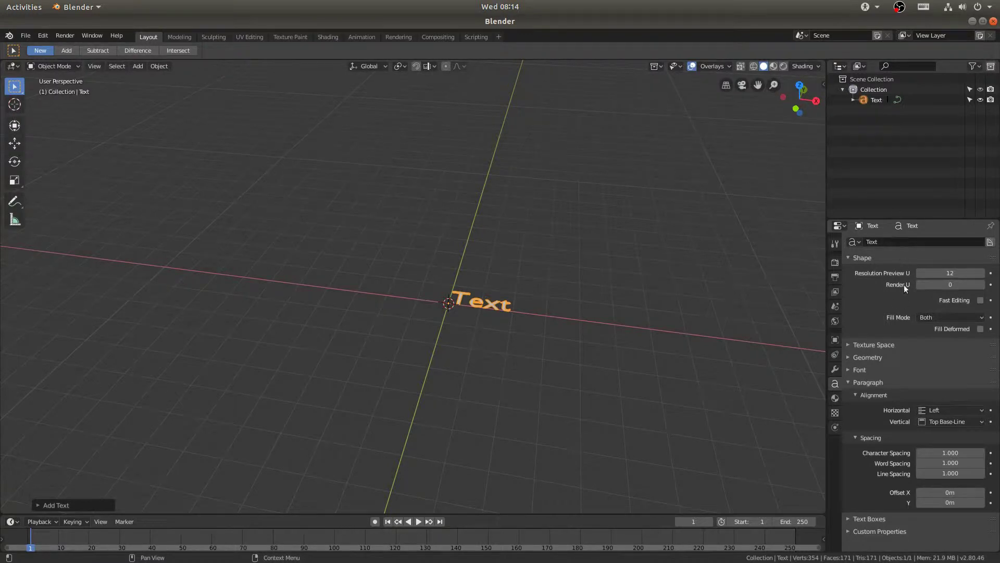
Step: Replace the default word with a Chinese character entered via pinyin 'ni'
key("Tab")
key("BackSpace")
key("BackSpace")
key("BackSpace")
key("BackSpace")
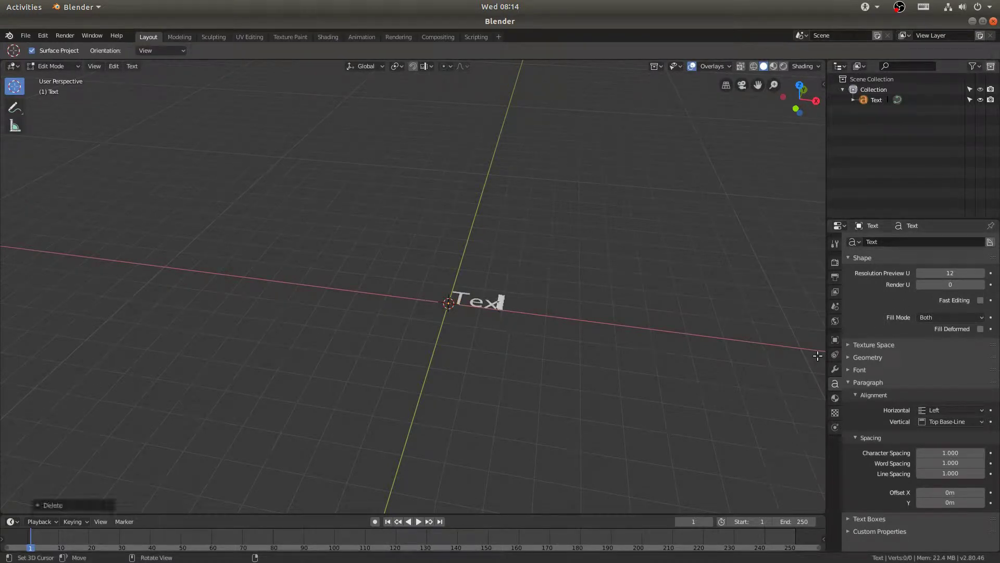
key("ctrl+space")
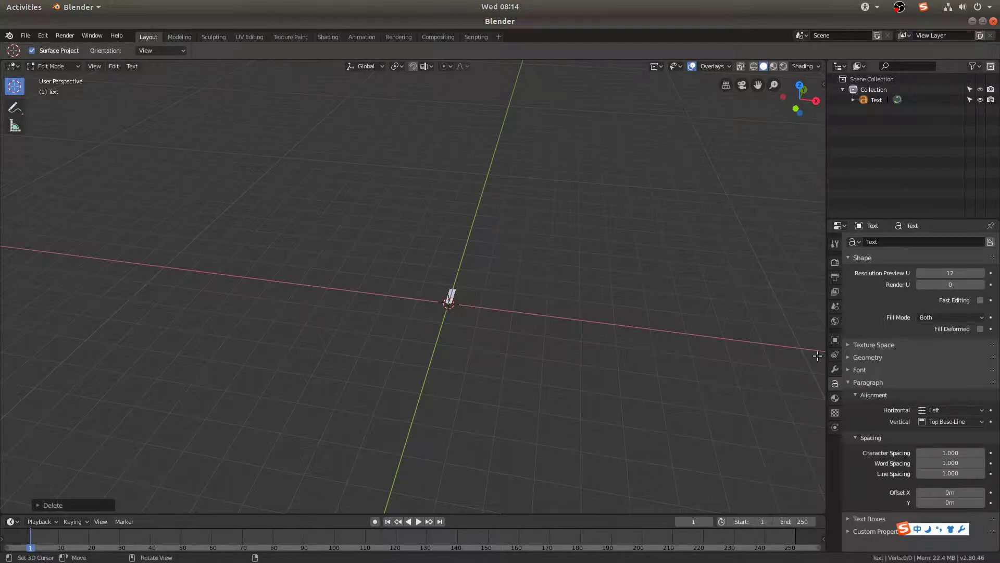
type("ni'h")
key("space")
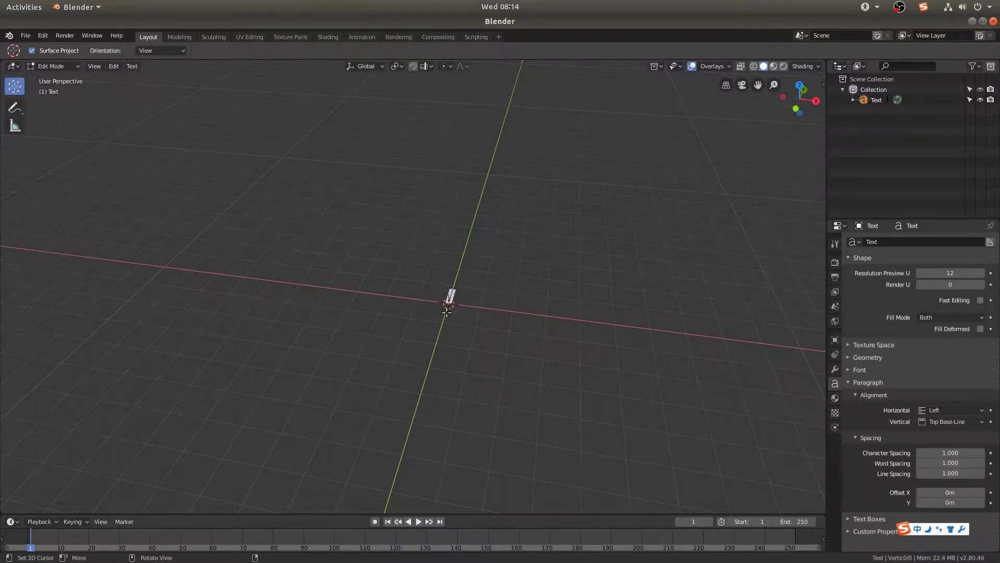
middle_click_drag(446, 311, 419, 332)
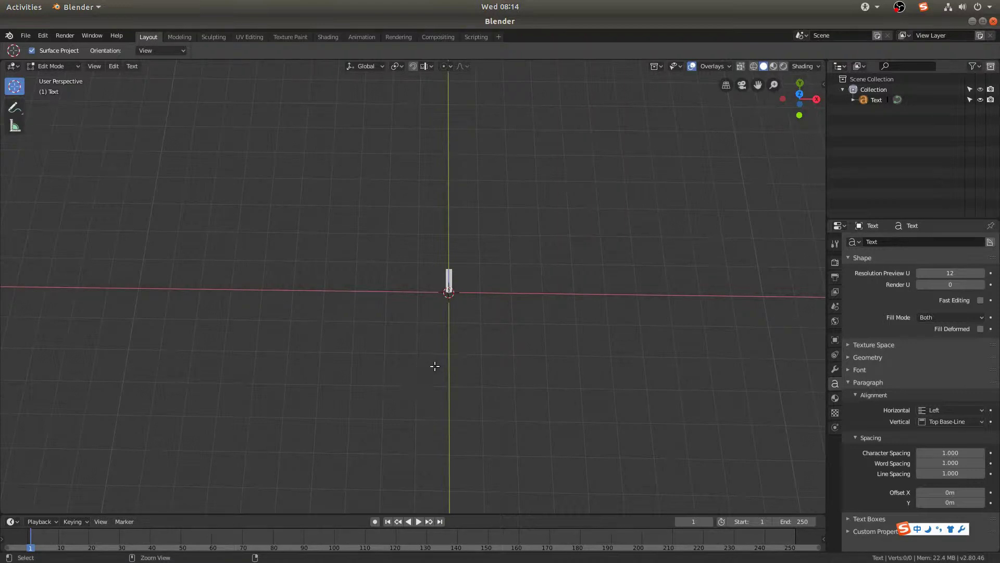
key("ctrl+space")
Step: Retype 'Text' and exit edit mode, then enable interface Translation in Preferences
type("T")
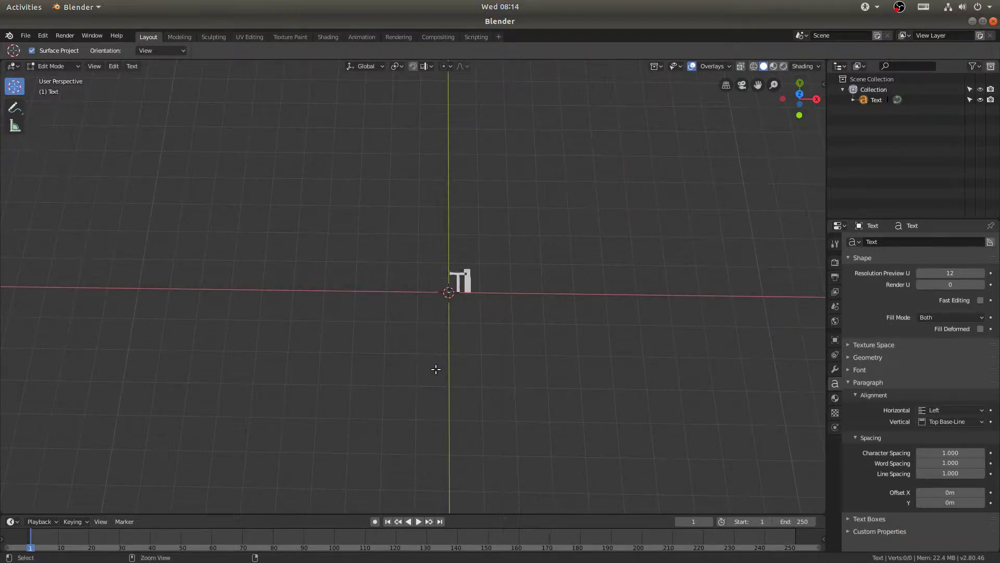
type("ext")
key("Tab")
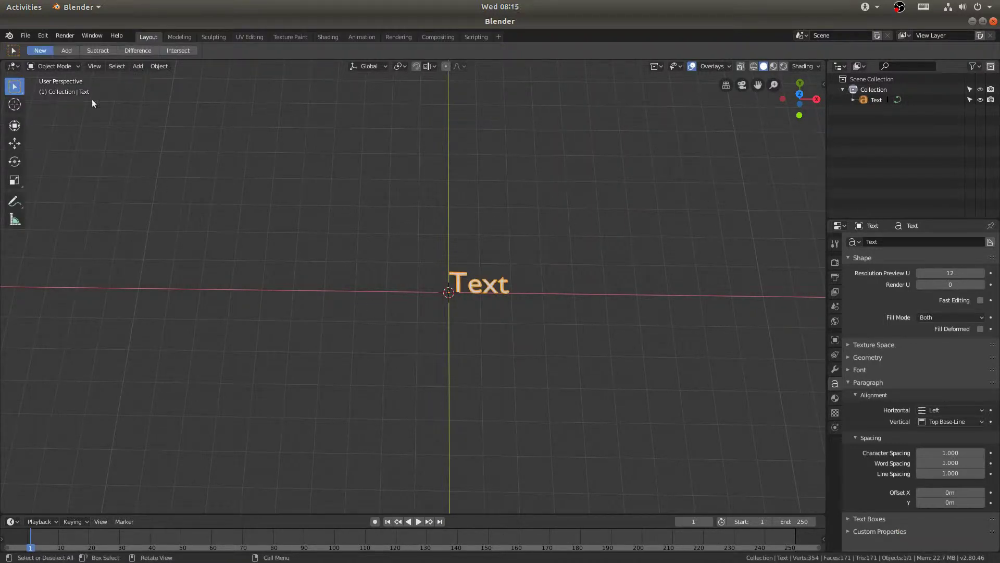
left_click(42, 35)
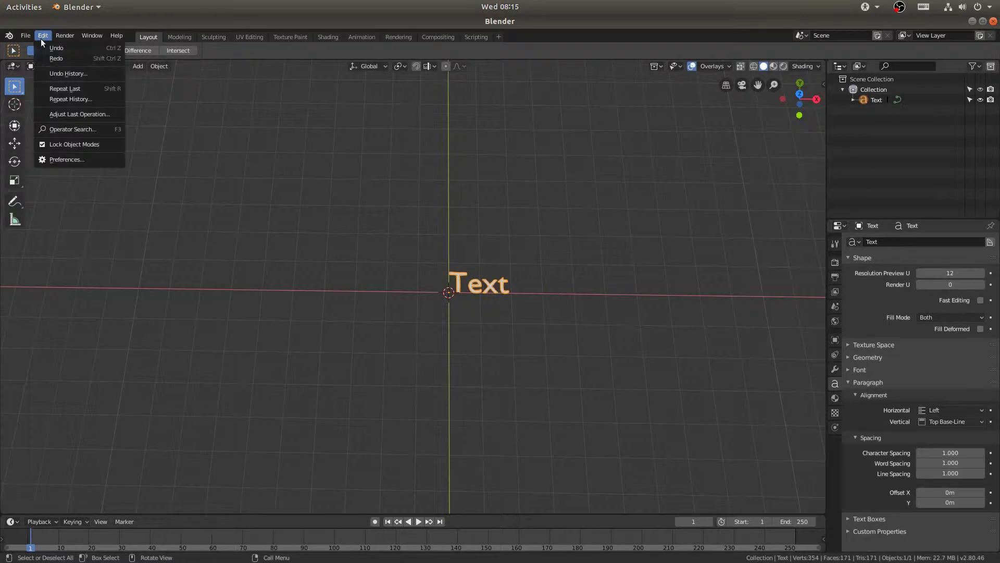
left_click(65, 159)
left_click_drag(180, 28, 758, 140)
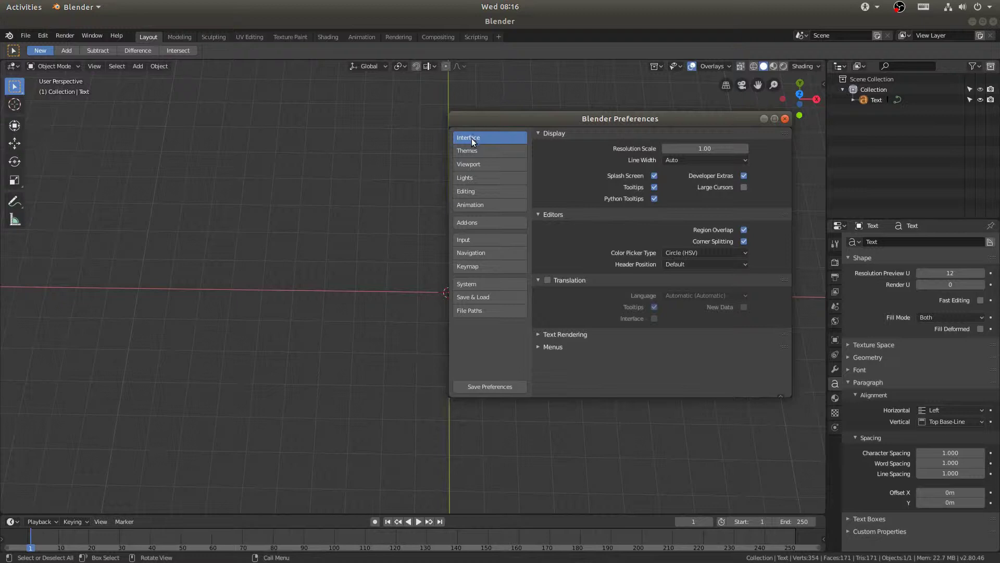
left_click(548, 281)
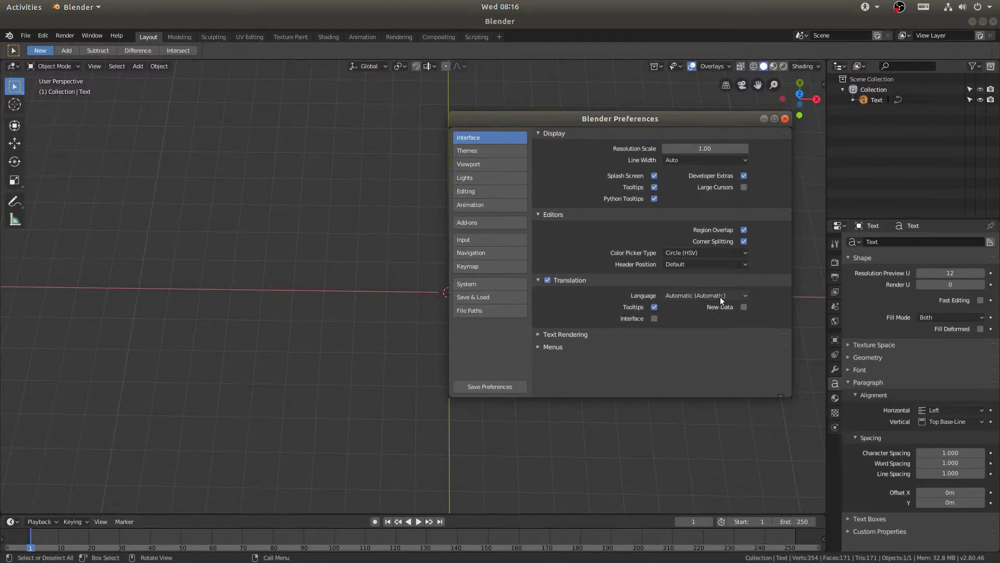
left_click(720, 296)
left_click(785, 118)
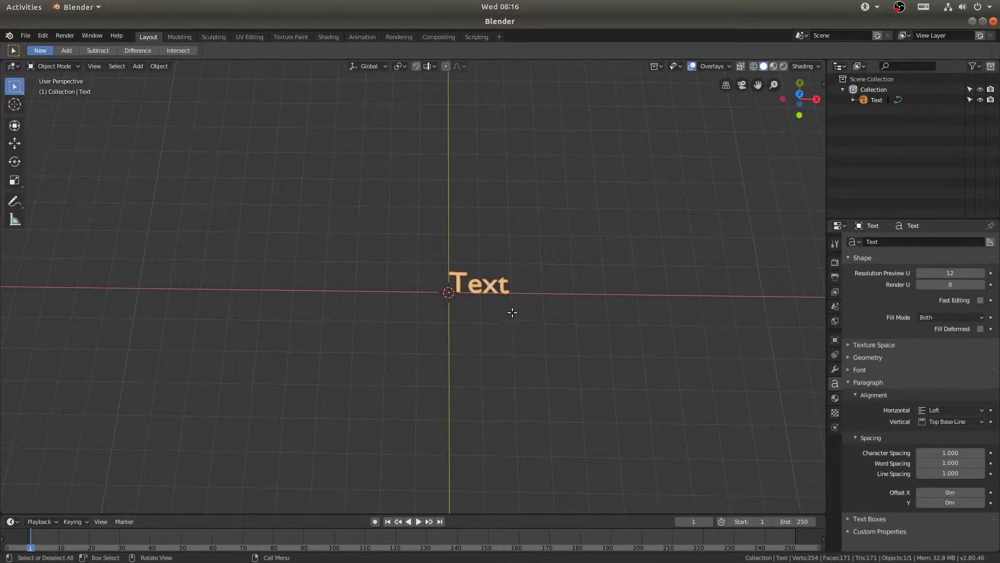
Step: Delete the Text object to empty the scene and switch to Inkscape
key("x")
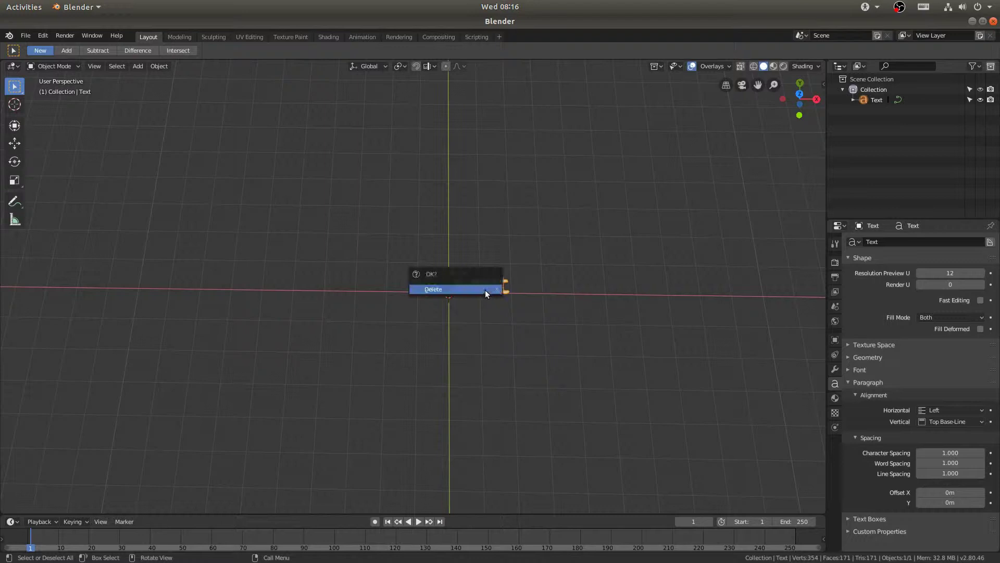
left_click(487, 290)
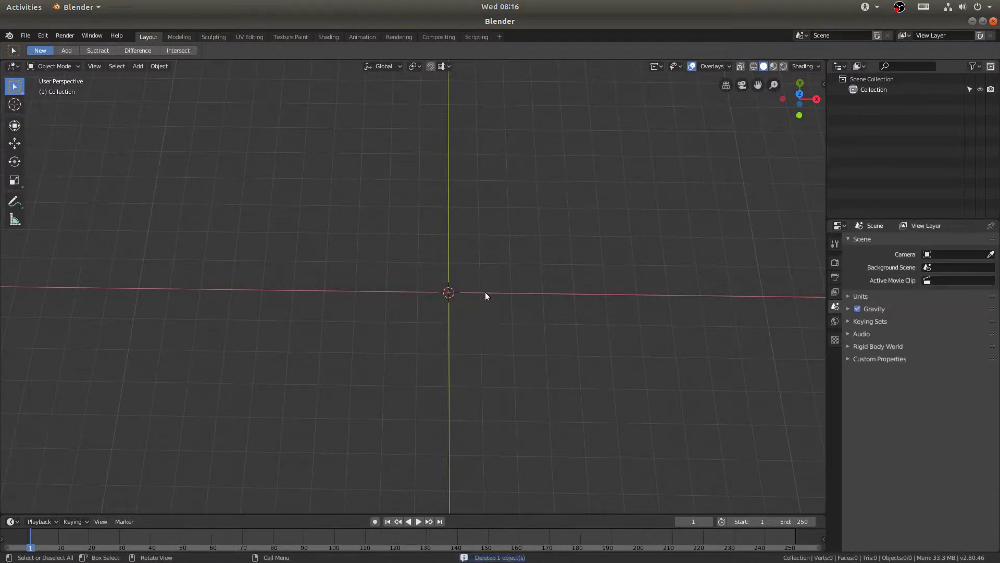
key("alt+Tab")
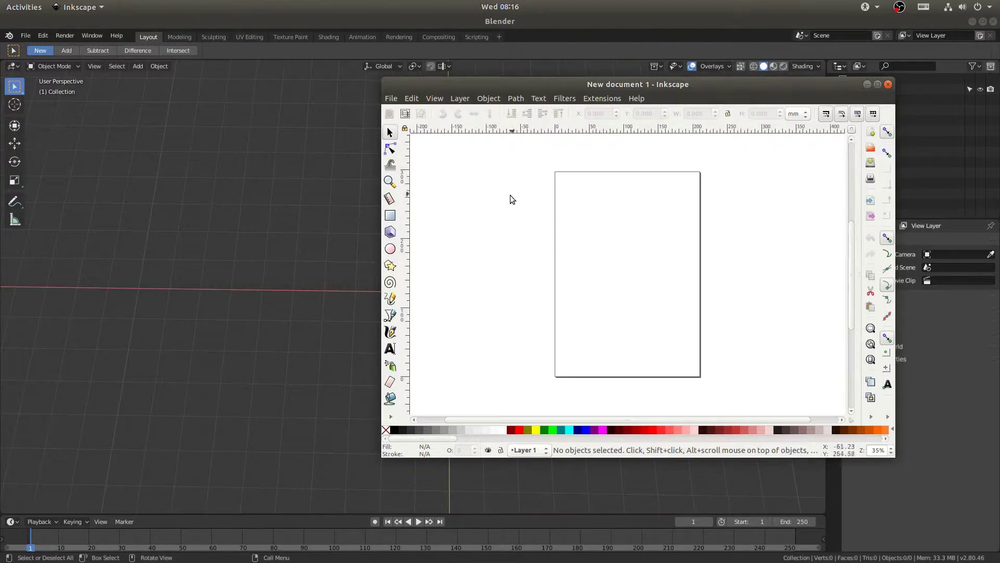
Step: Create a flowed-text frame on the page and enter 你好 with the Chinese input method
left_click(390, 349)
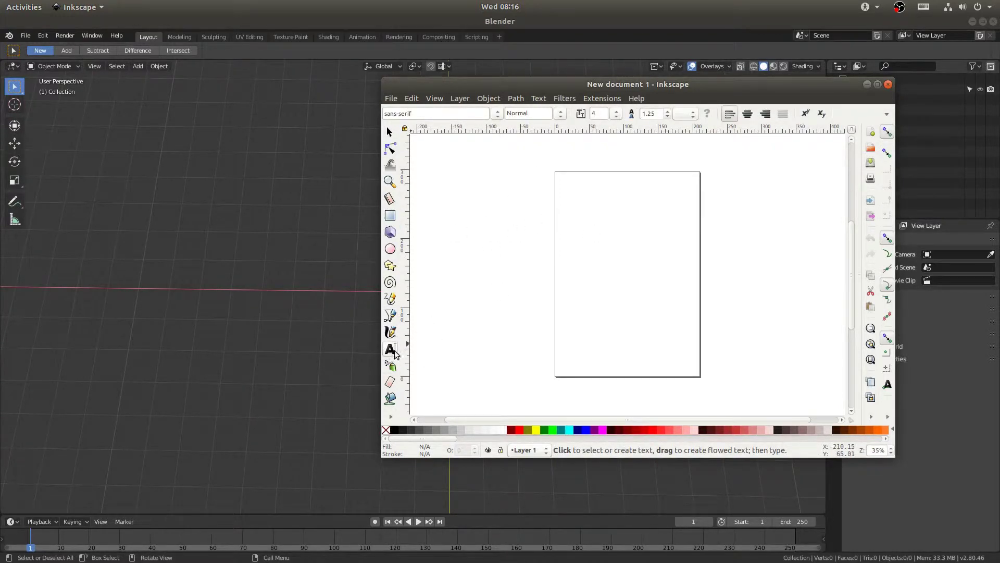
left_click_drag(561, 194, 697, 318)
key("ctrl+space")
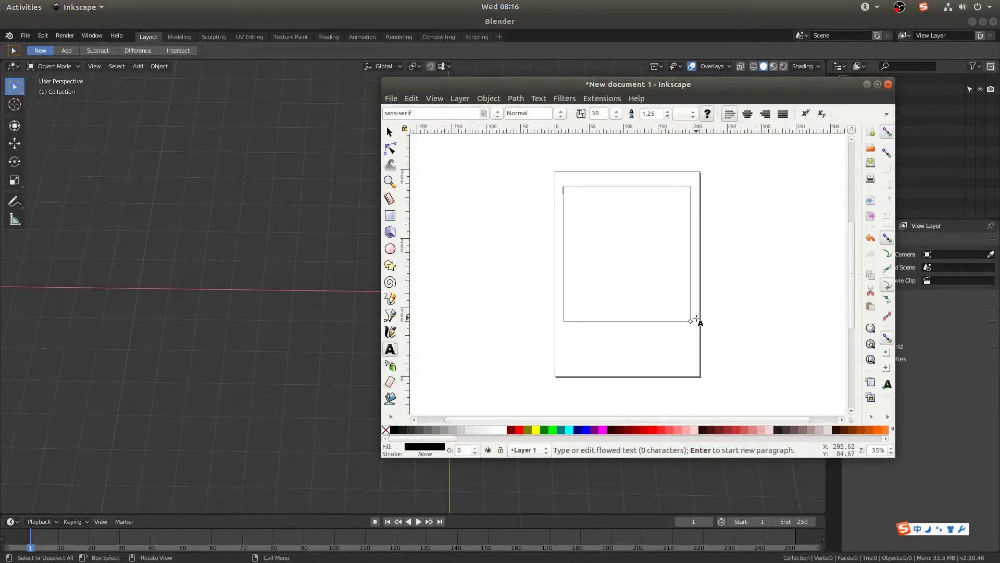
type("nihao")
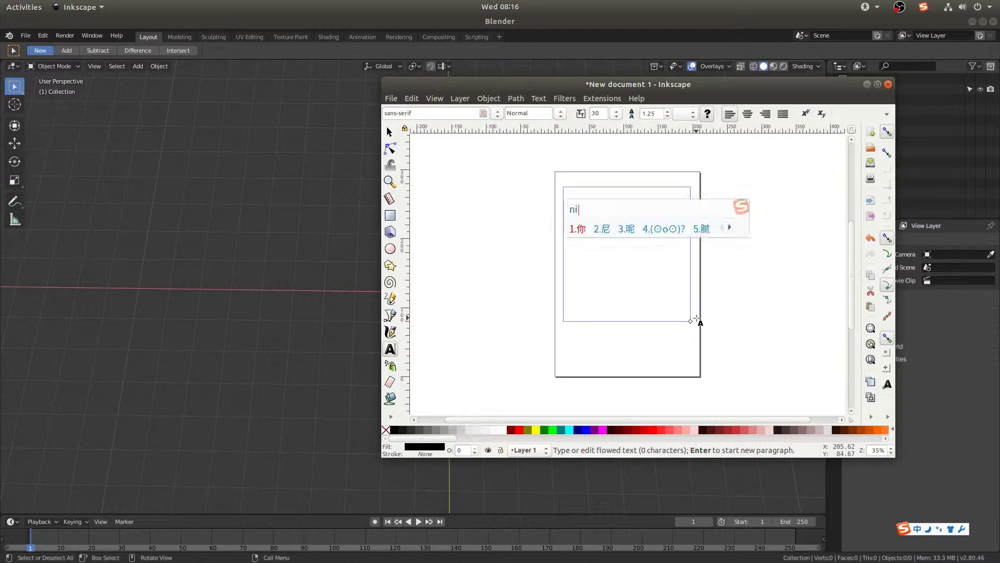
key("space")
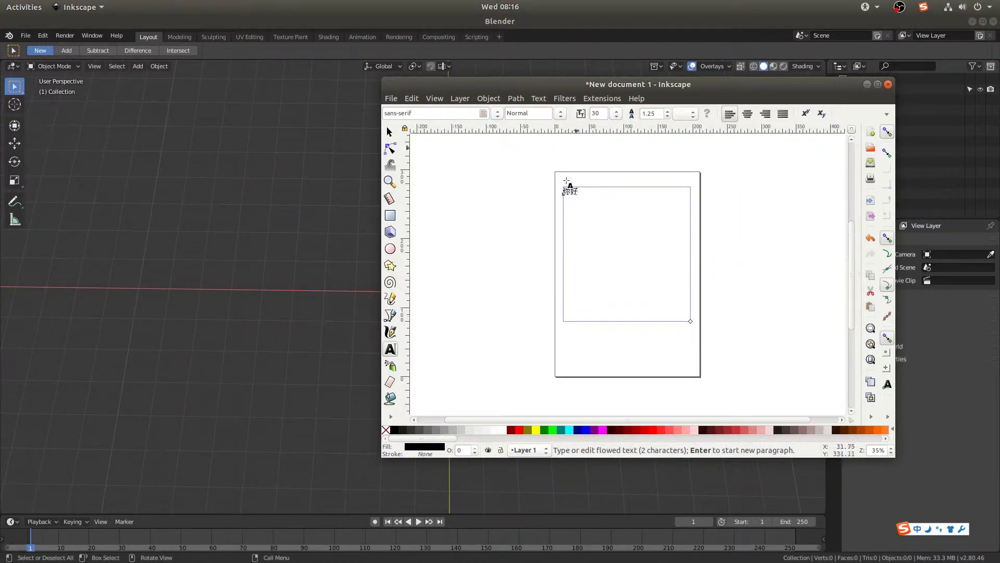
Step: Set the 你好 text to font size 200 and finish editing
mouse_move(582, 194)
left_mouse_down()
mouse_move(527, 199)
mouse_move(572, 208)
left_mouse_up()
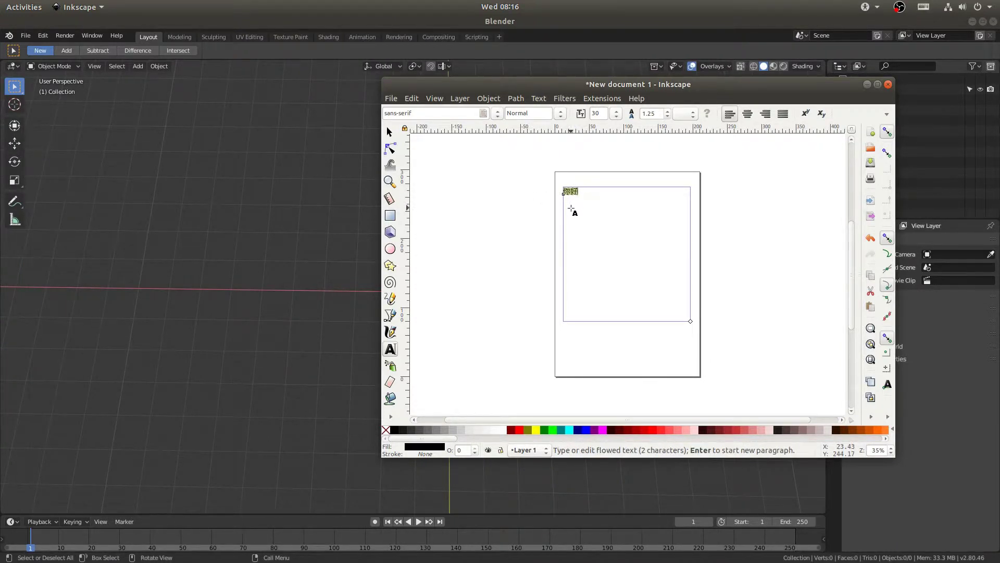
double_click(599, 113)
type("2")
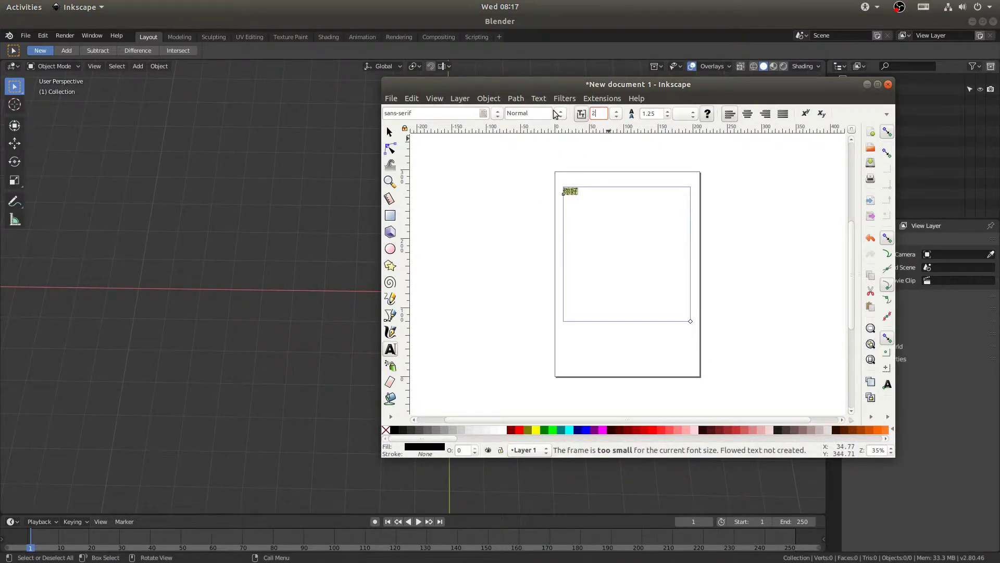
type("00")
key("Return")
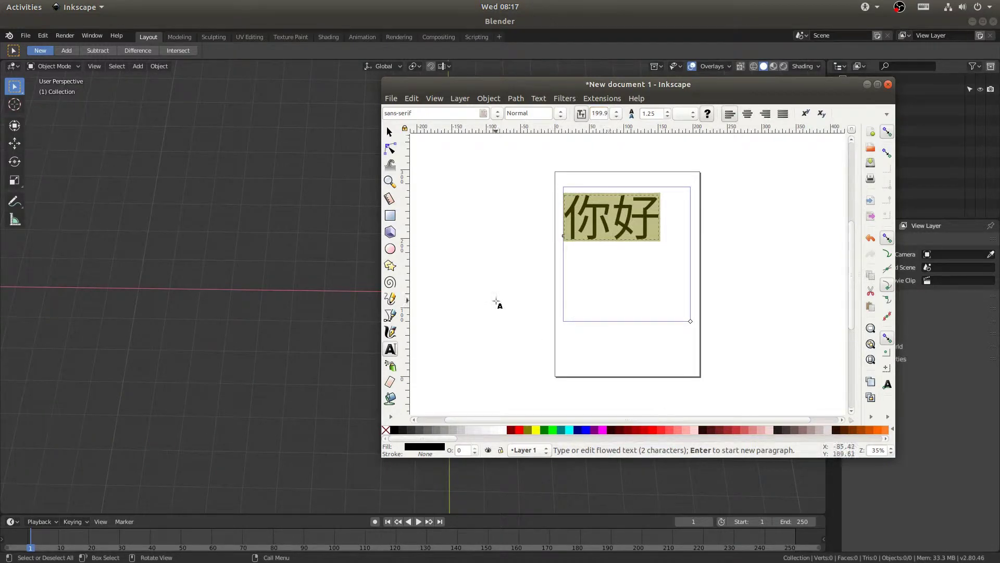
left_click(635, 255)
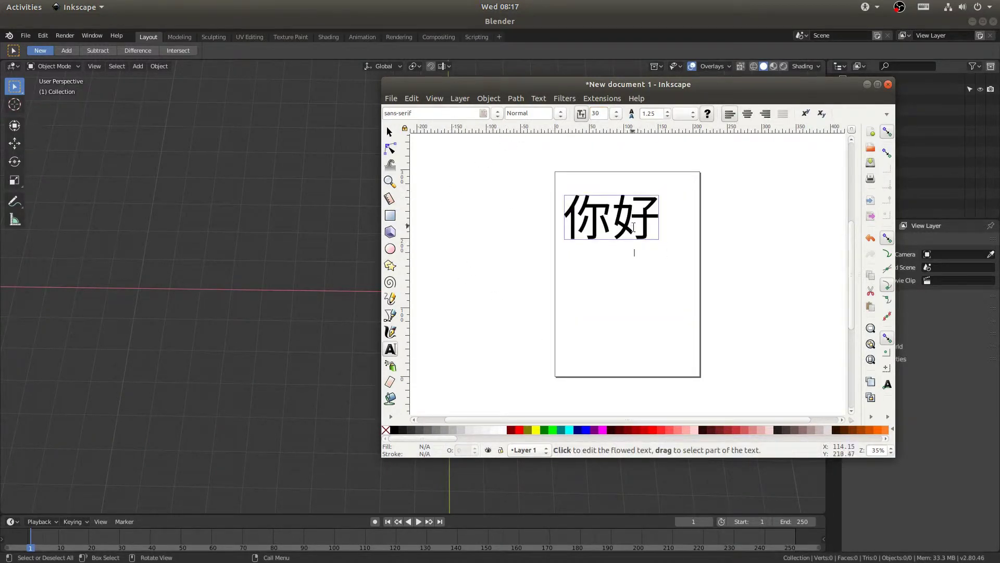
key("Escape")
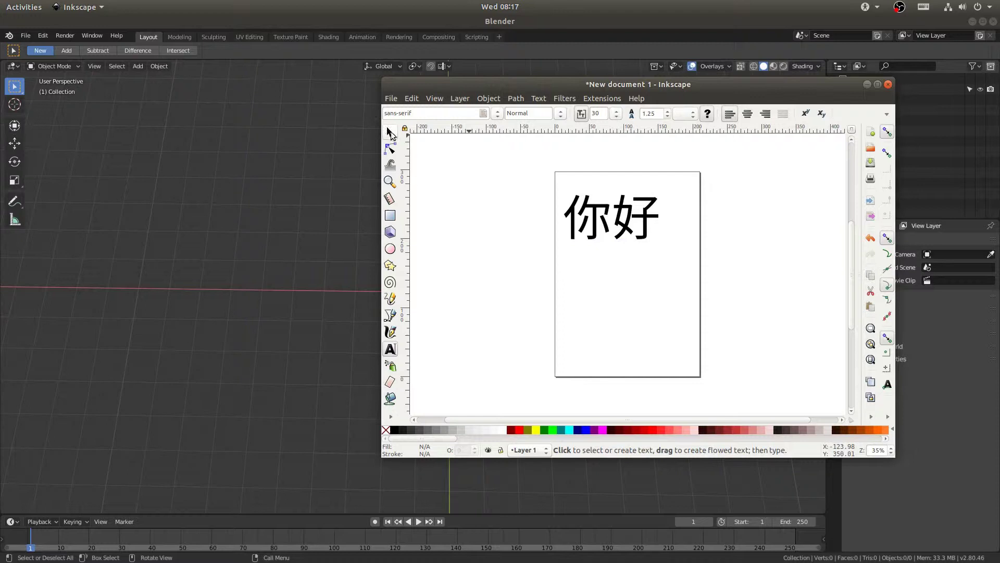
Step: Convert the 你好 text object to paths
left_click(390, 132)
left_click(590, 223)
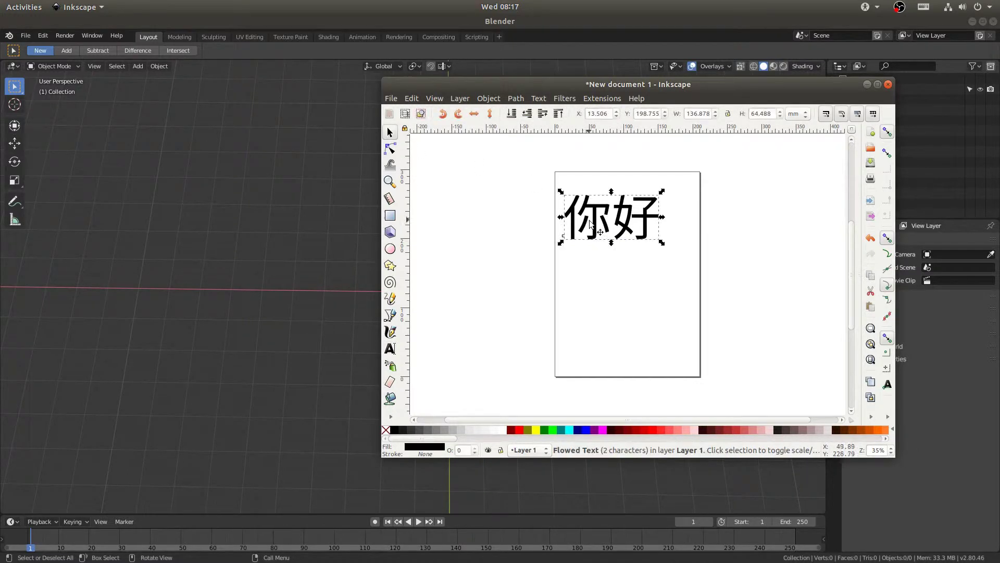
left_click(515, 99)
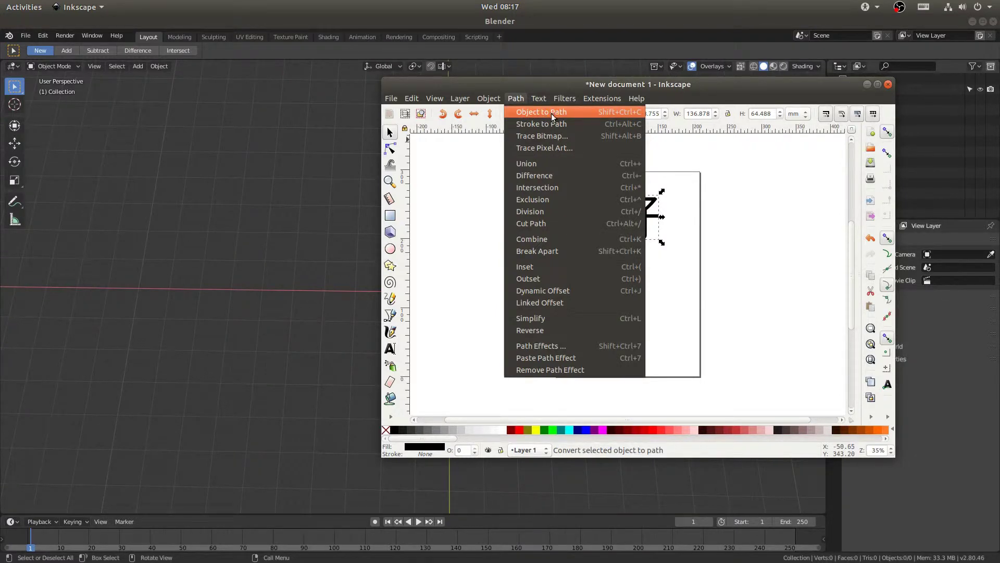
left_click(635, 117)
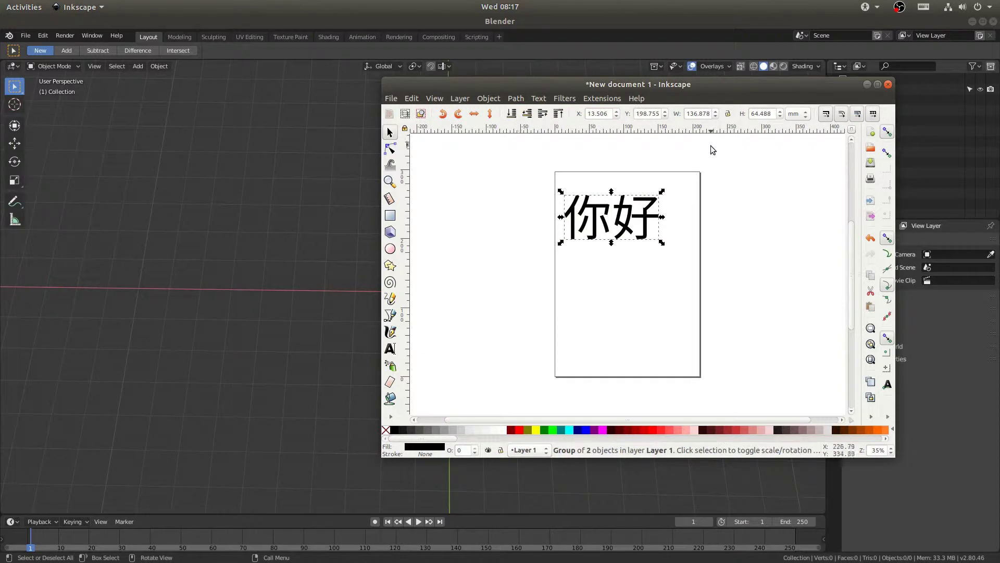
Step: Select both character paths of 你好
left_click(732, 220)
left_click(592, 233)
double_click(596, 234)
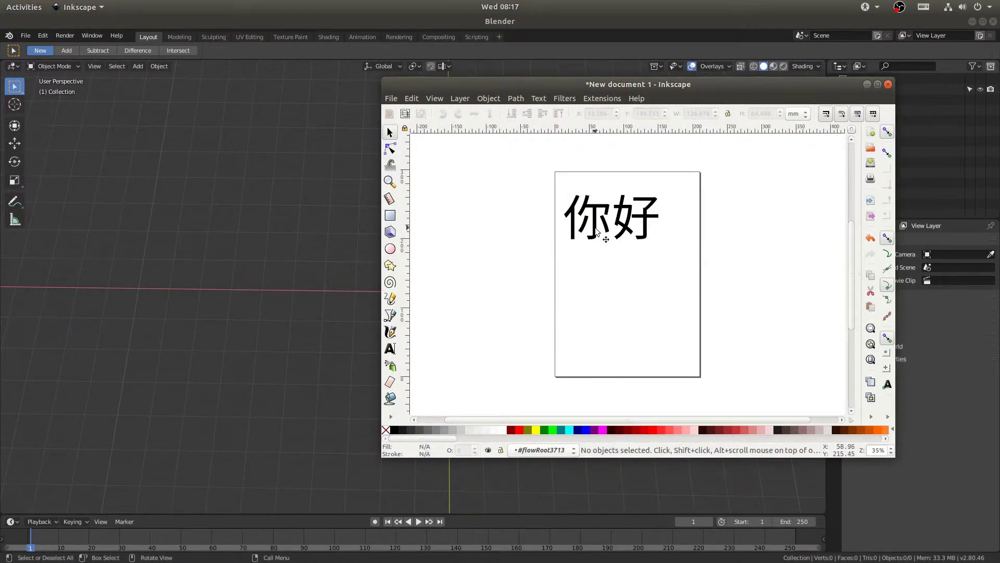
double_click(605, 237)
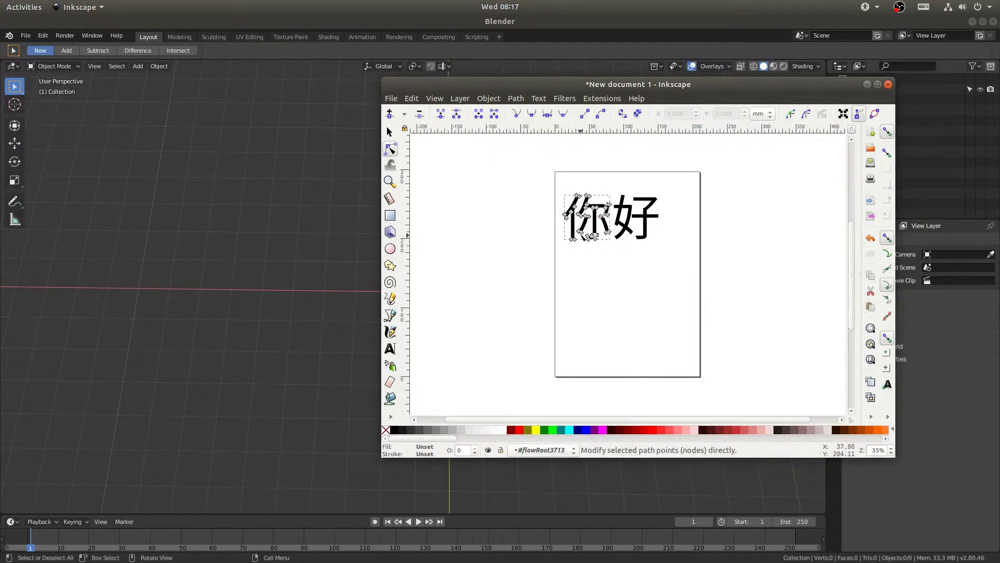
left_click(390, 132)
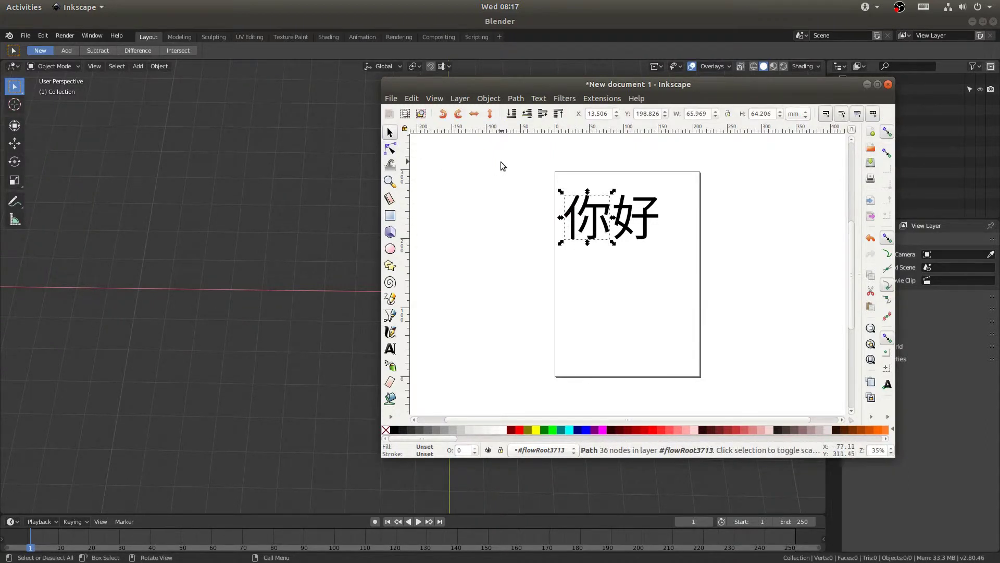
left_click(503, 158)
left_click_drag(496, 149, 719, 263)
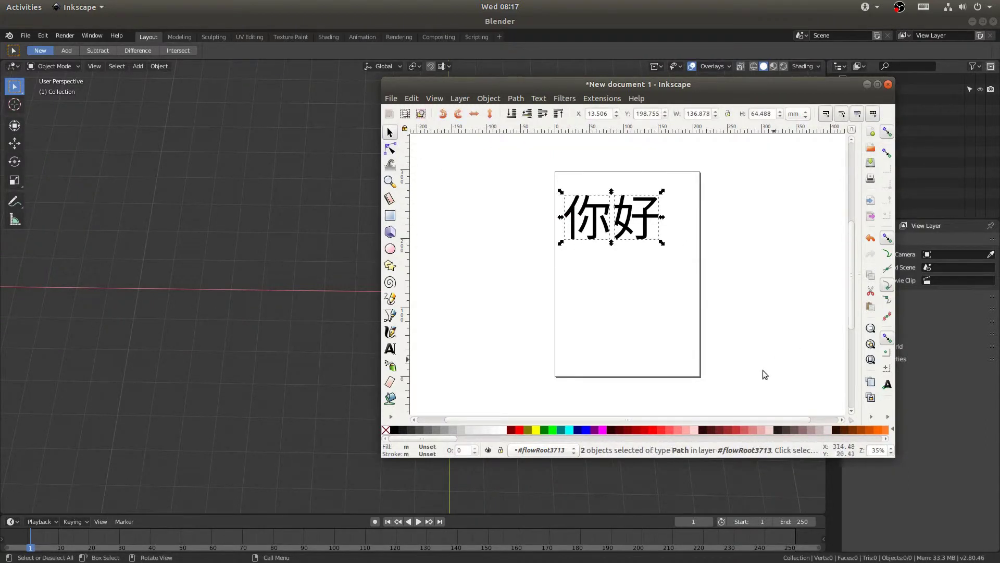
Step: Save the document as drawing.svg on the Desktop
left_click(391, 99)
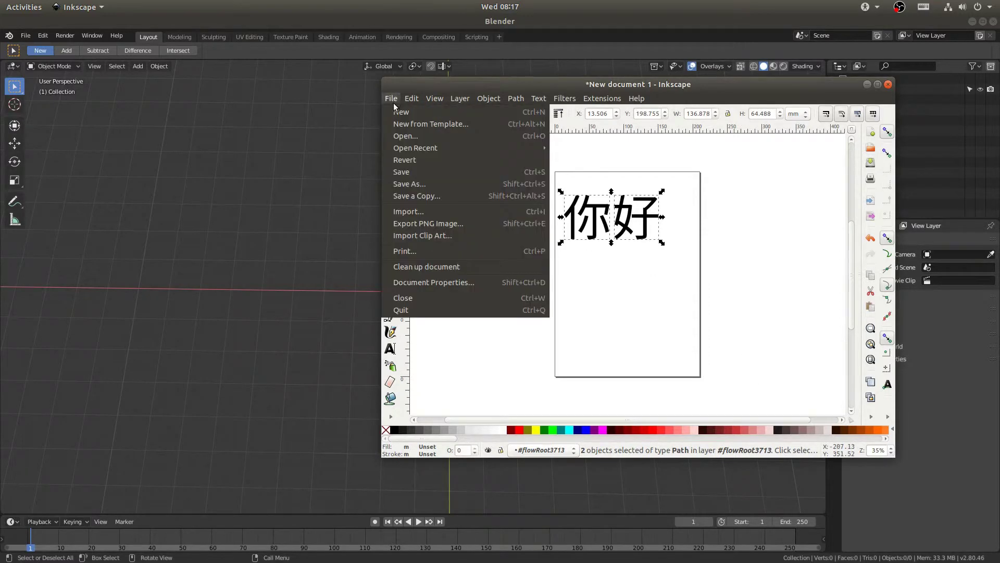
left_click(417, 184)
left_click(451, 221)
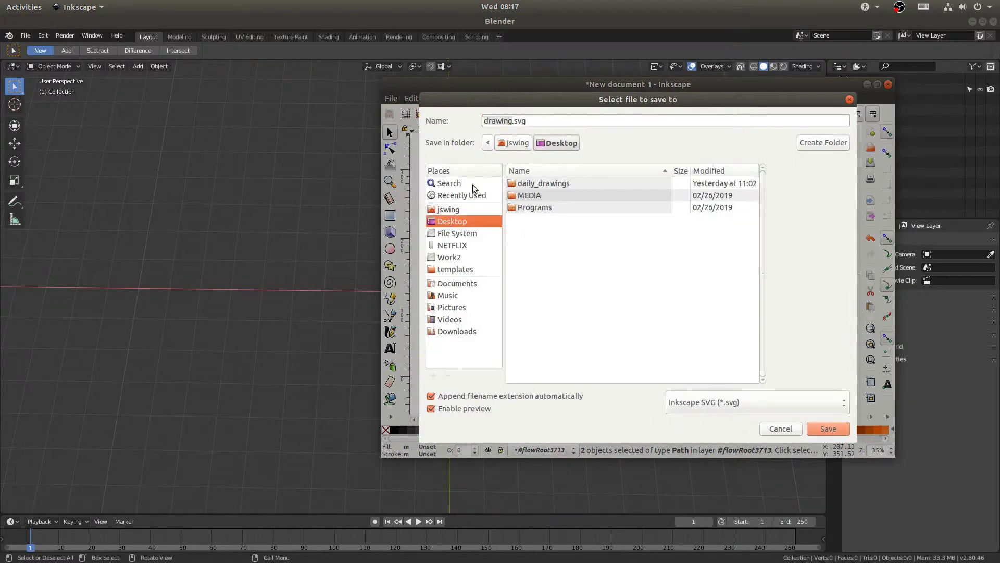
left_click(834, 428)
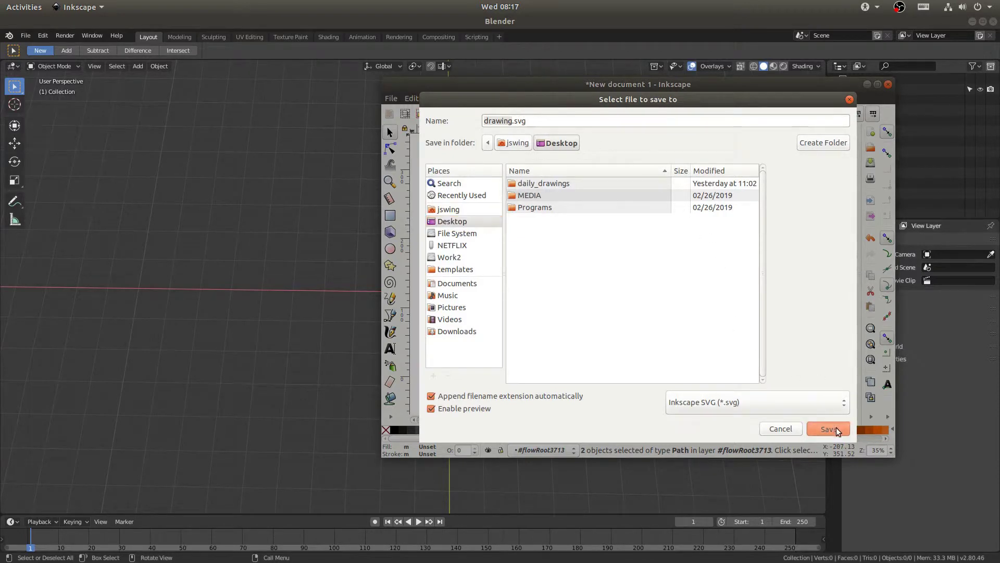
Step: Import drawing.svg from the Desktop with the SVG importer
left_click(527, 36)
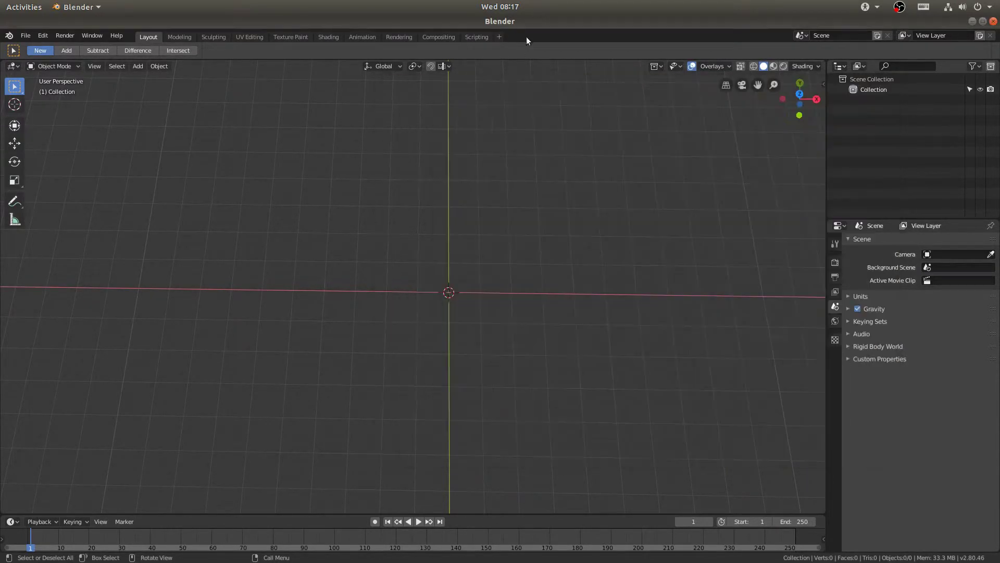
left_click(26, 36)
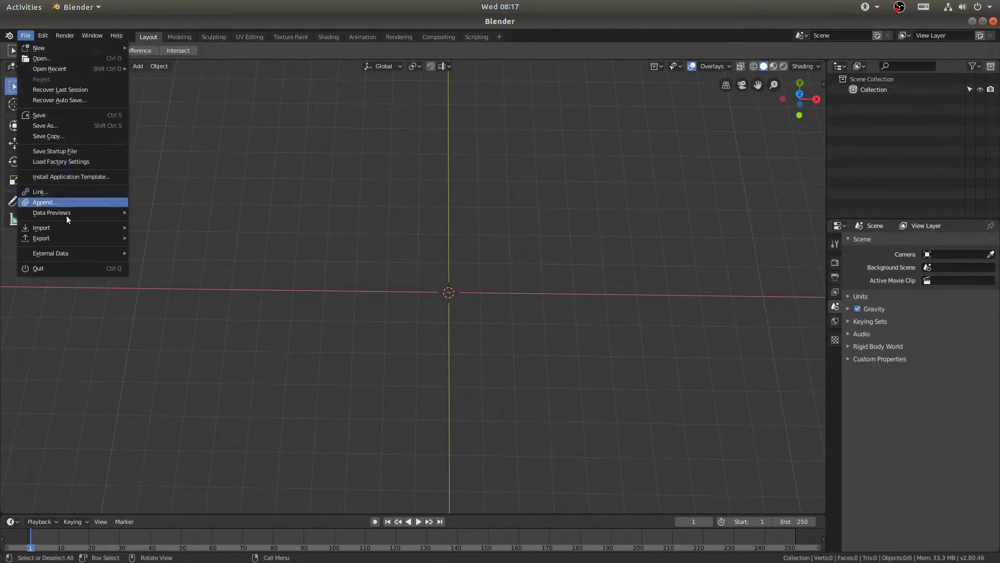
mouse_move(64, 228)
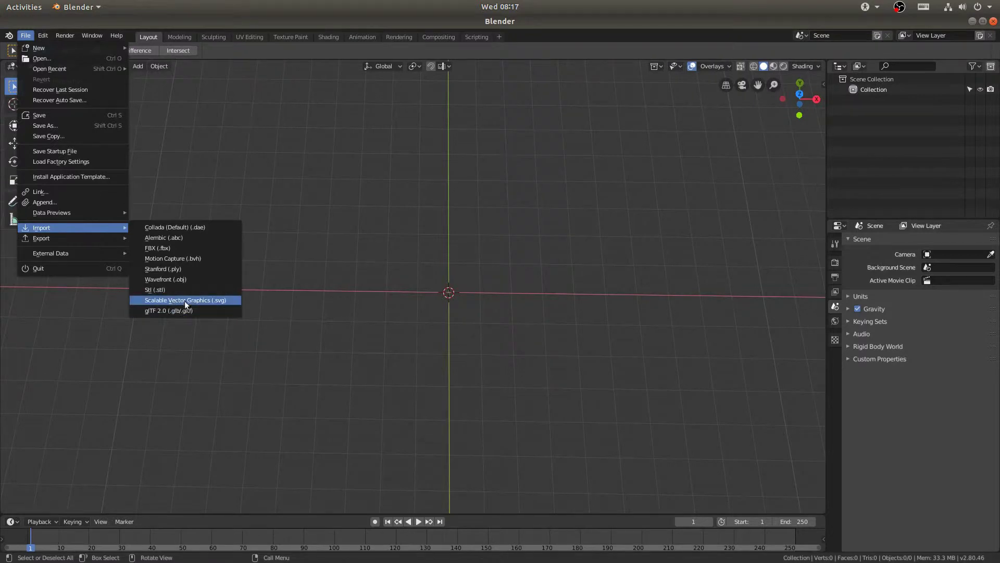
left_click(219, 301)
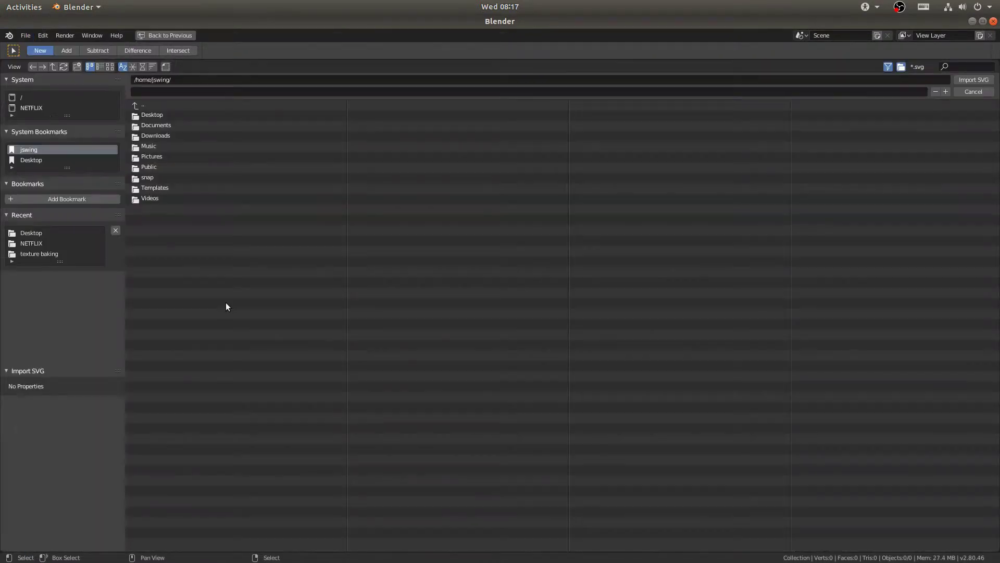
left_click(36, 161)
left_click(166, 146)
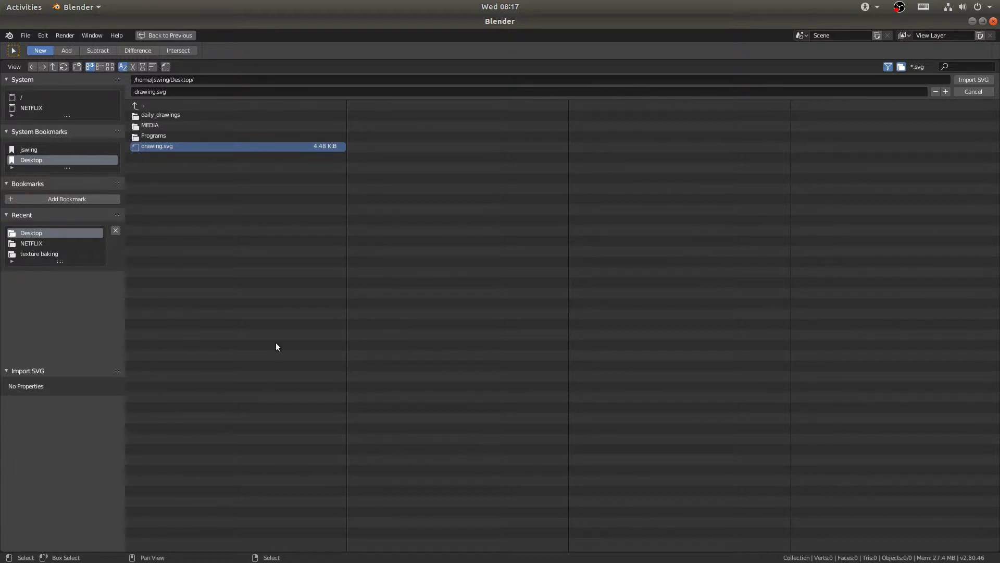
left_click(978, 82)
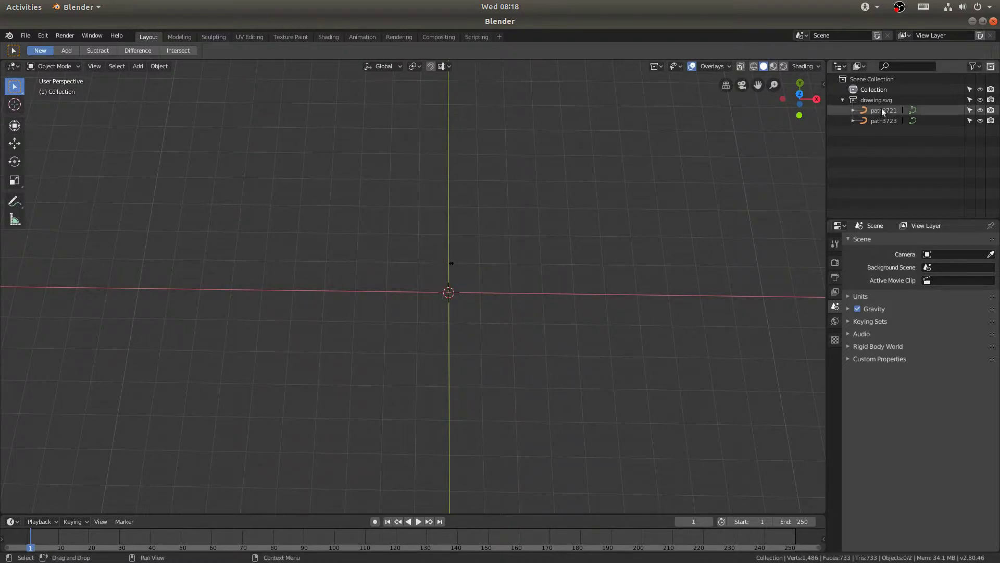
Step: Set the origins of path3721 and path3723 to their geometry
left_click(913, 110)
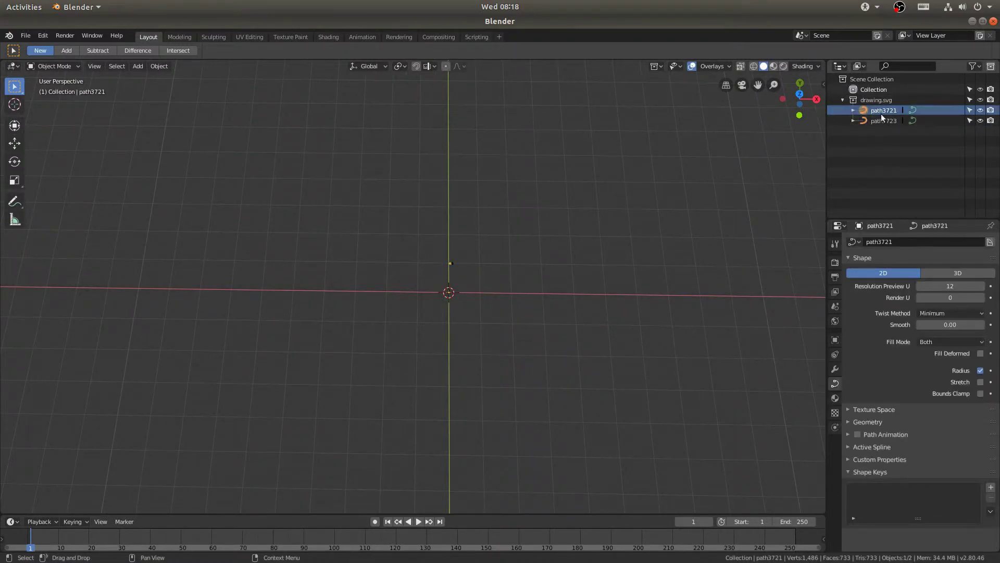
left_click(159, 66)
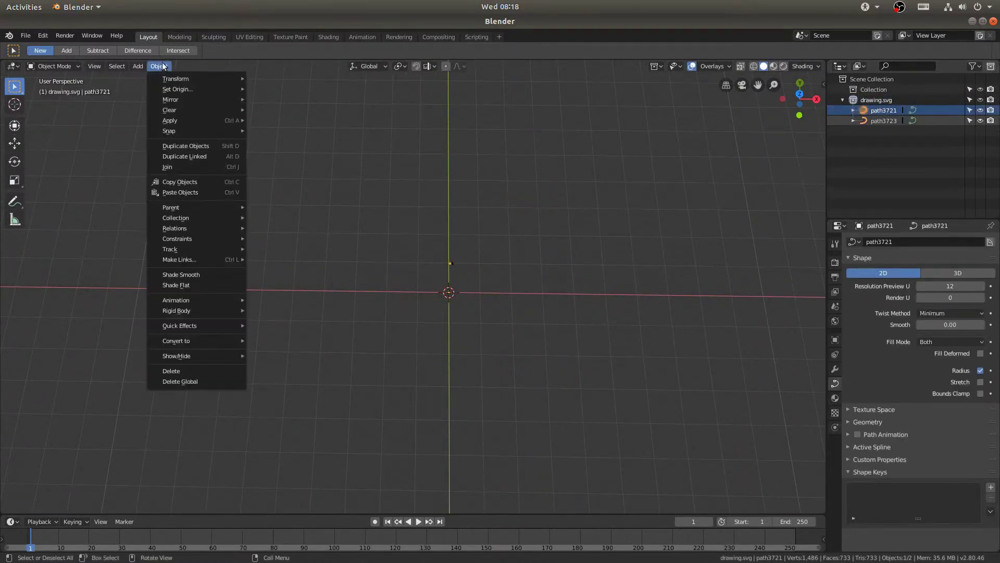
mouse_move(197, 89)
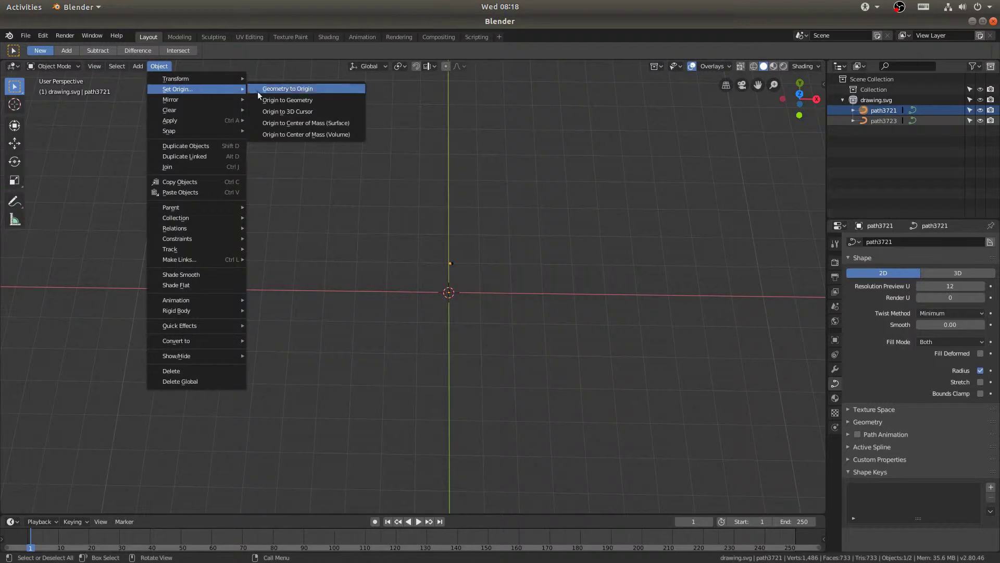
left_click(293, 99)
left_click(883, 119)
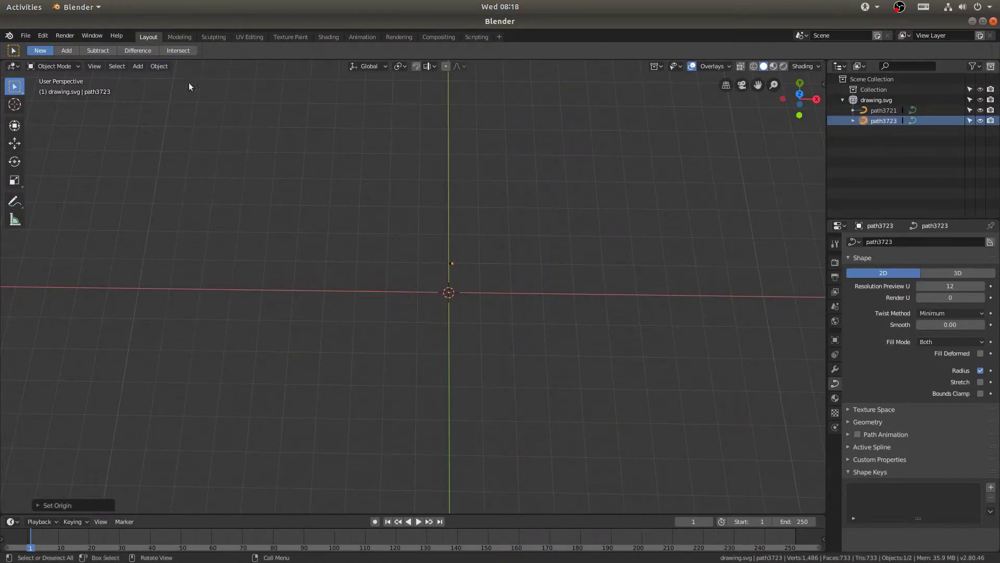
left_click(159, 66)
mouse_move(174, 89)
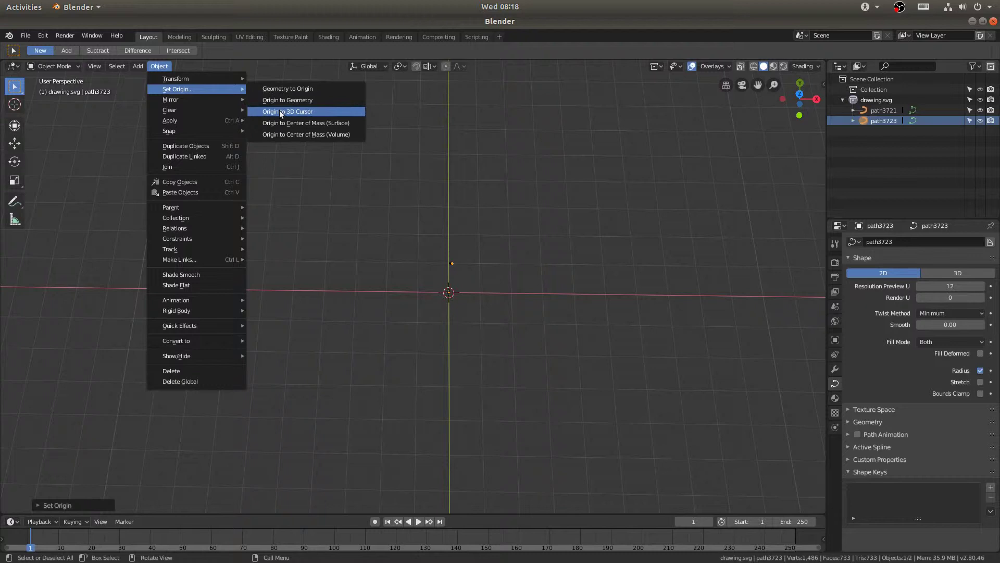
left_click(282, 100)
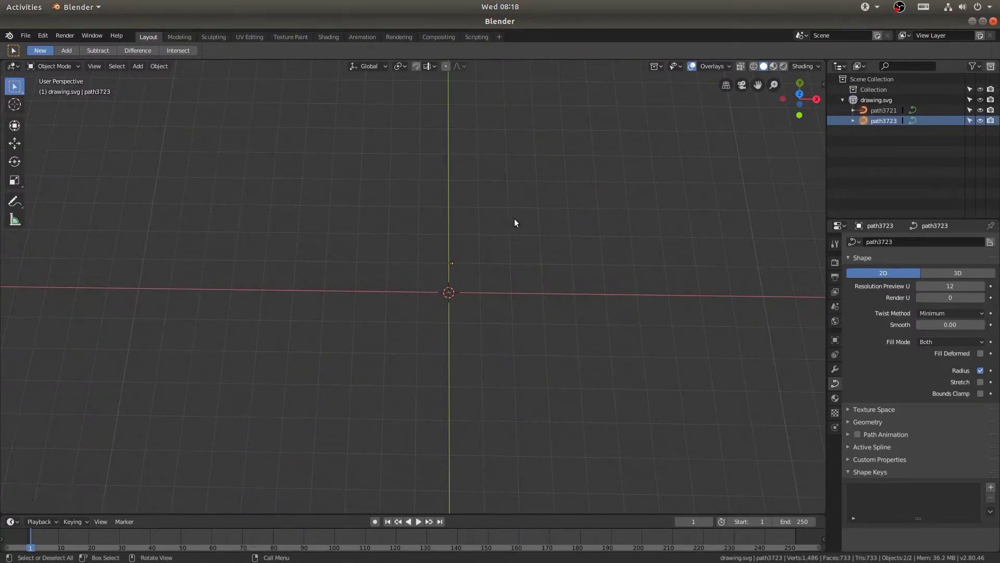
Step: Scale the 你好 curves up several times over, orbiting to check them
key("s")
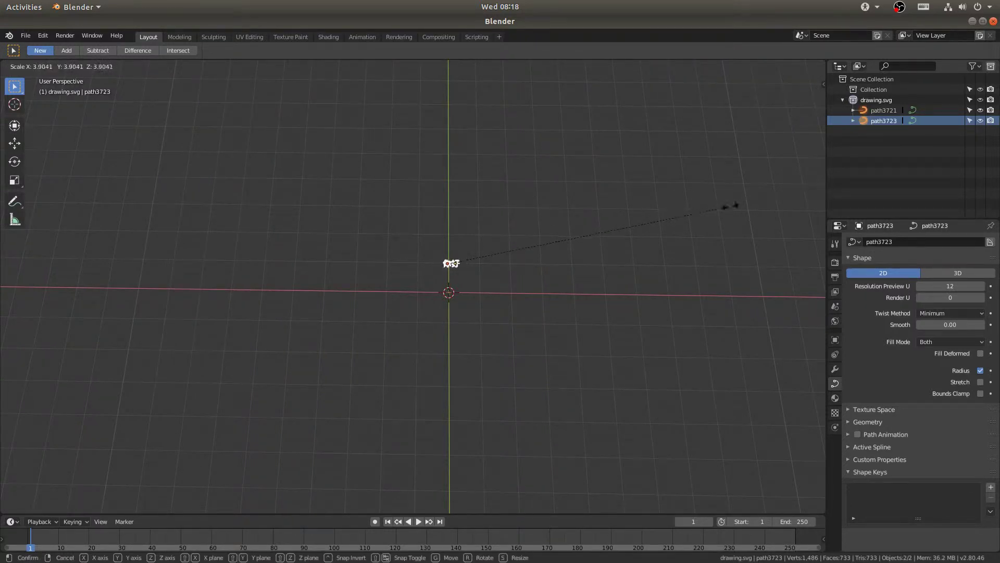
left_click(726, 204)
key("s")
left_click(809, 205)
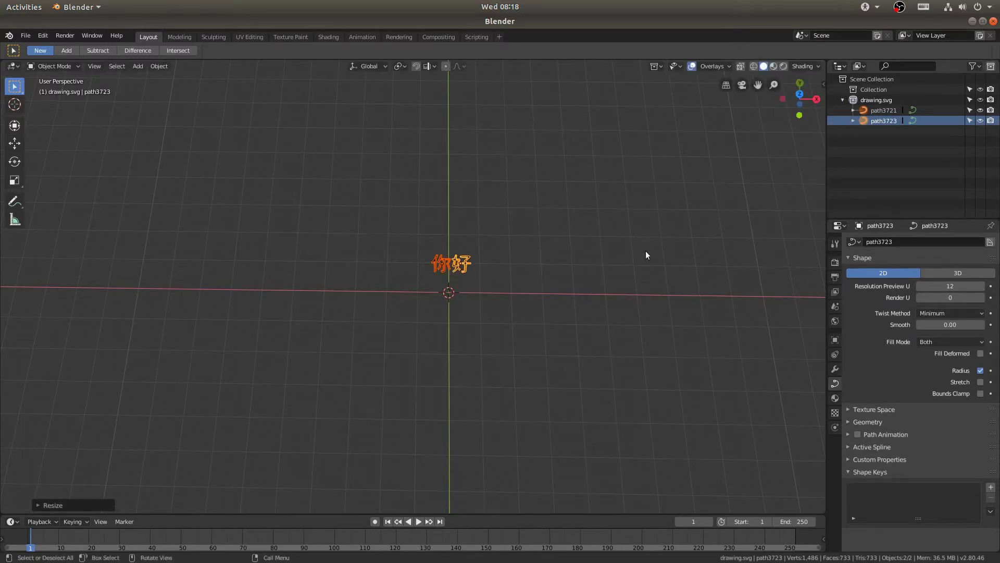
key("s")
left_click(795, 224)
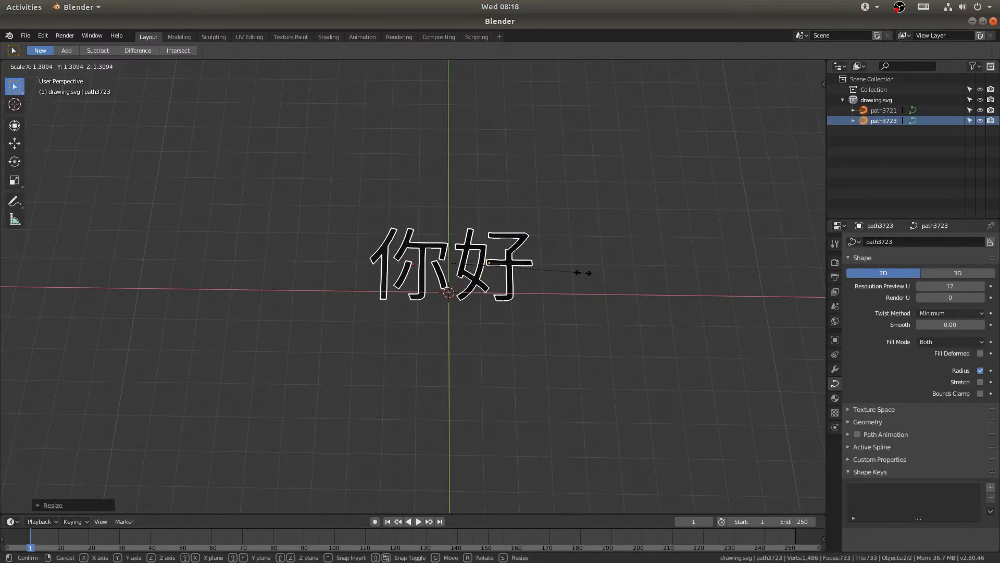
left_click(617, 279)
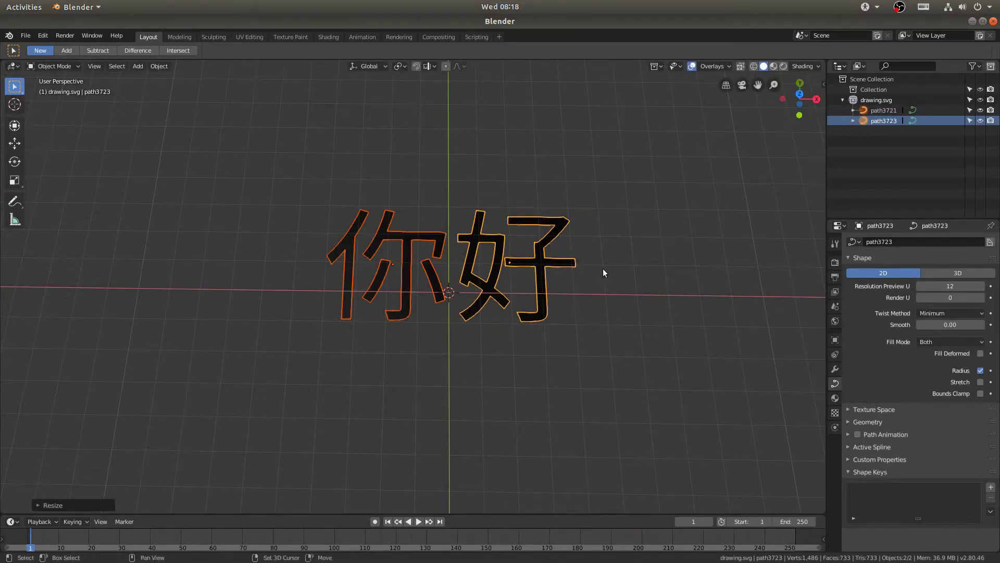
middle_click_drag(624, 231, 560, 187)
mouse_move(582, 298)
middle_mouse_down()
mouse_move(602, 311)
mouse_move(568, 304)
middle_mouse_up()
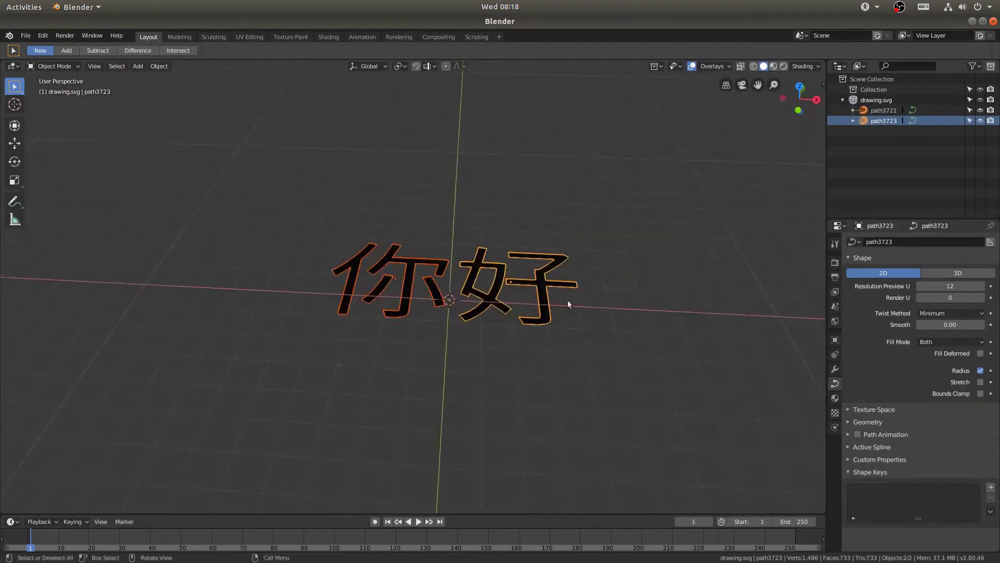
Step: Convert the 你 and 好 curves into meshes
left_click(402, 311)
left_click(161, 67)
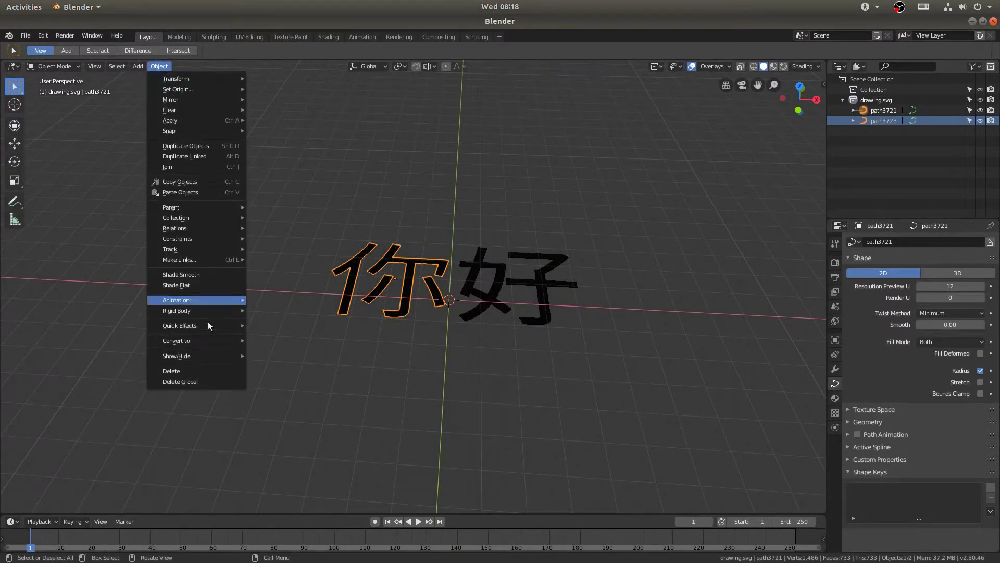
mouse_move(202, 342)
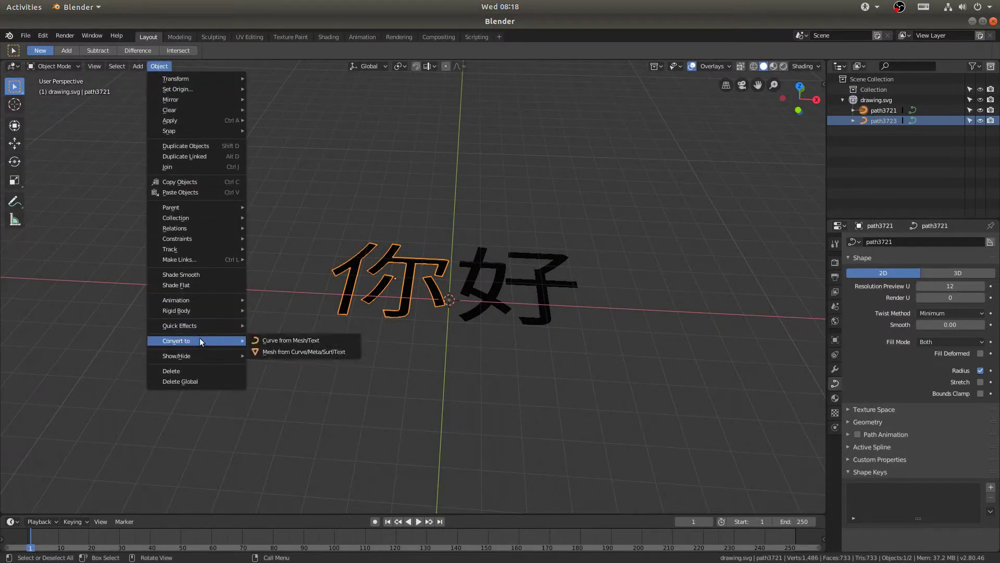
left_click(321, 352)
left_click(537, 299)
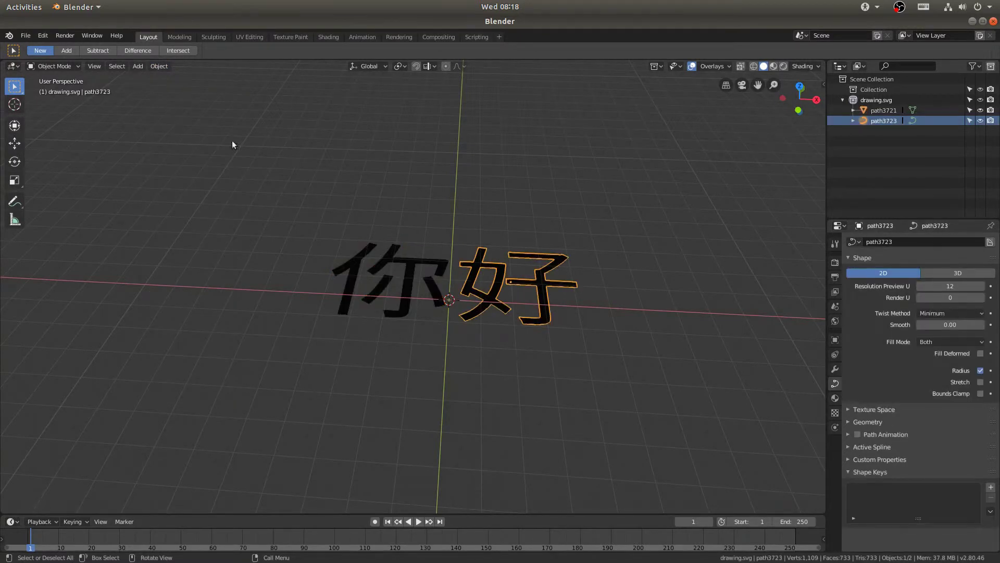
left_click(159, 66)
left_click(286, 351)
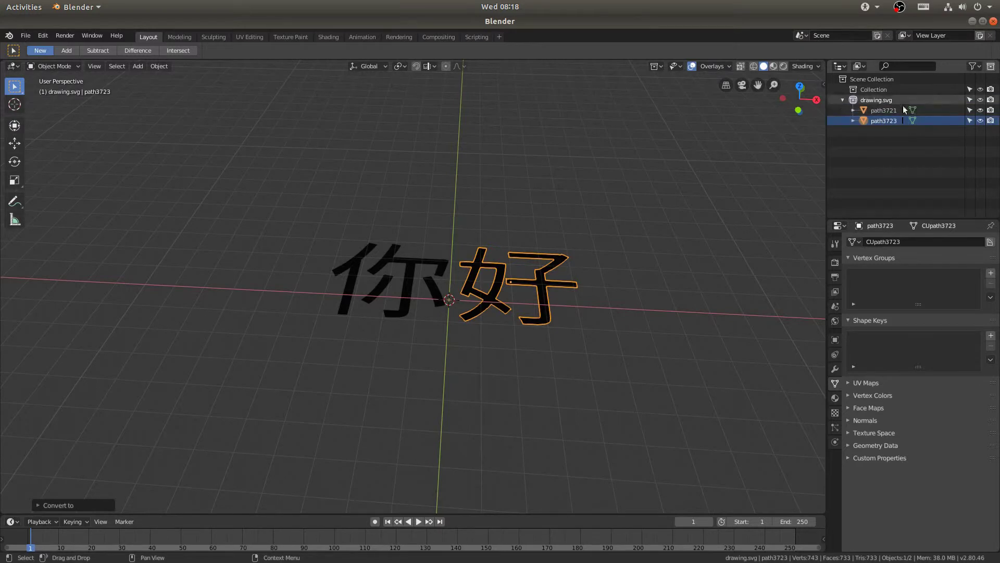
Step: Unlink the SVG material from both 好 and 你
left_click(835, 398)
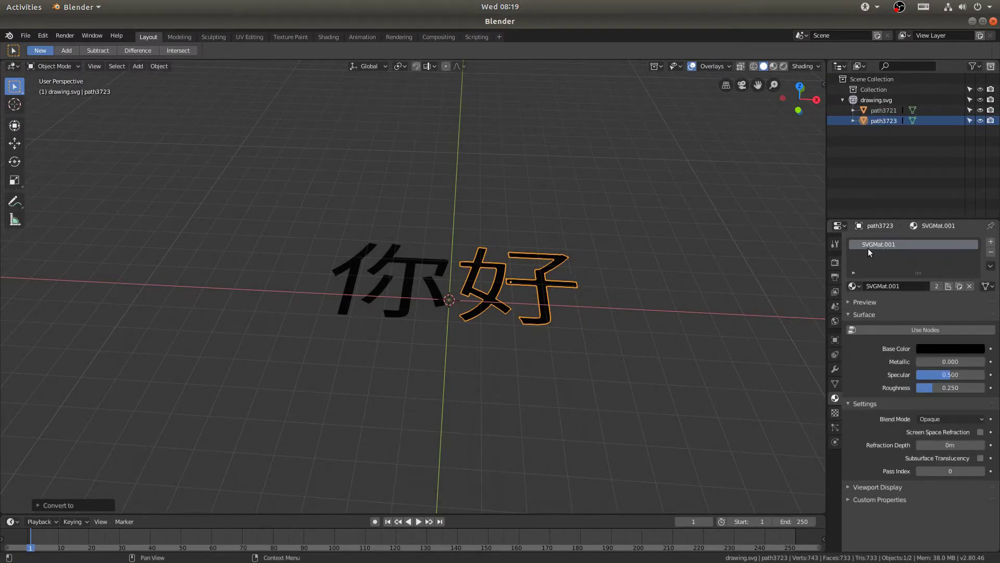
left_click(969, 286)
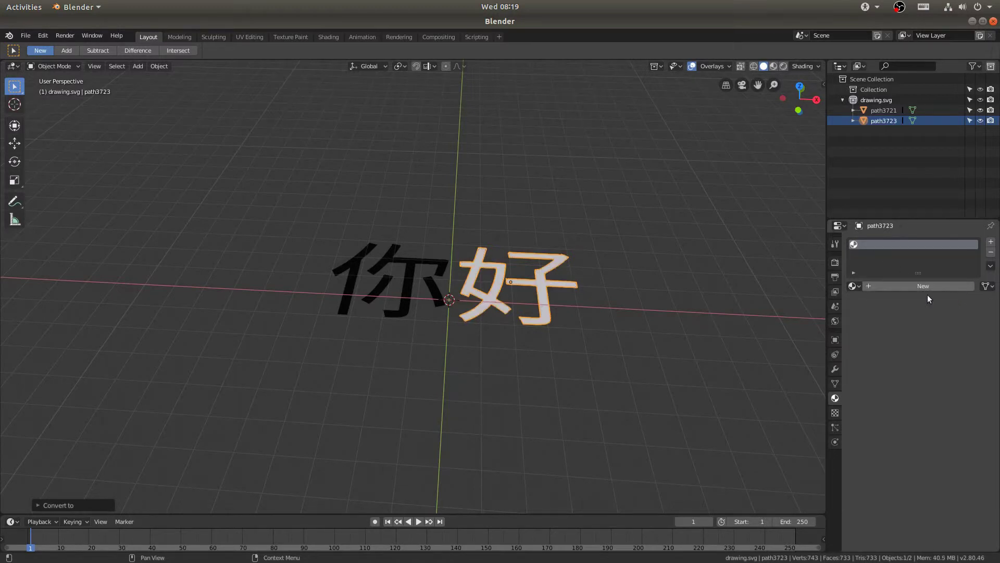
left_click(389, 292)
left_click(970, 286)
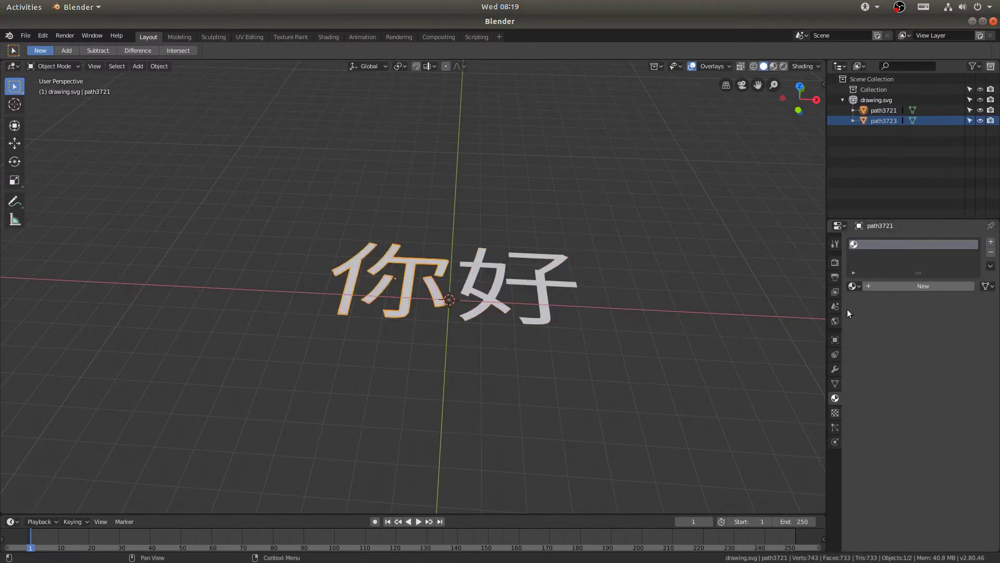
key("Tab")
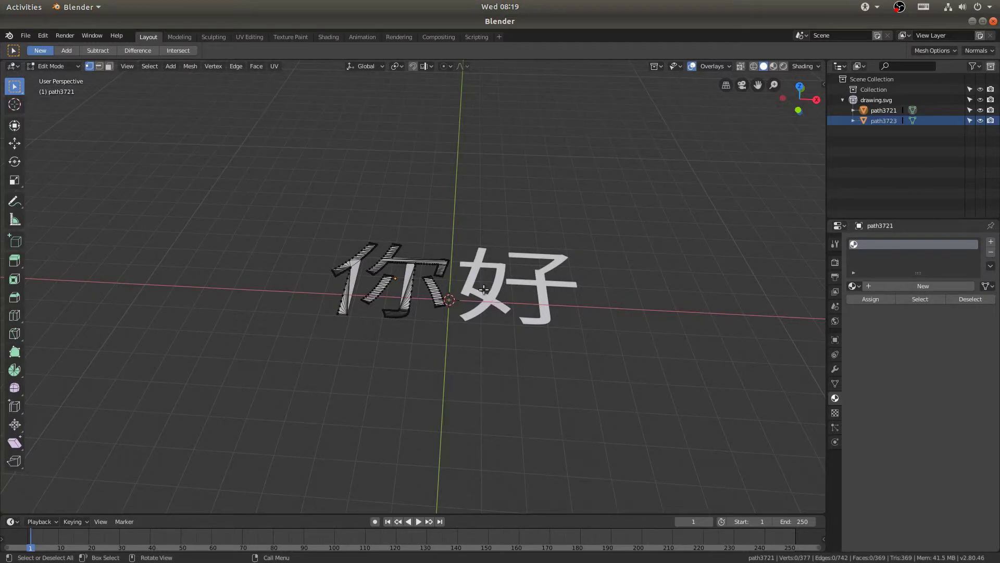
middle_click_drag(470, 275, 478, 325)
scroll(454, 249, "up", 3)
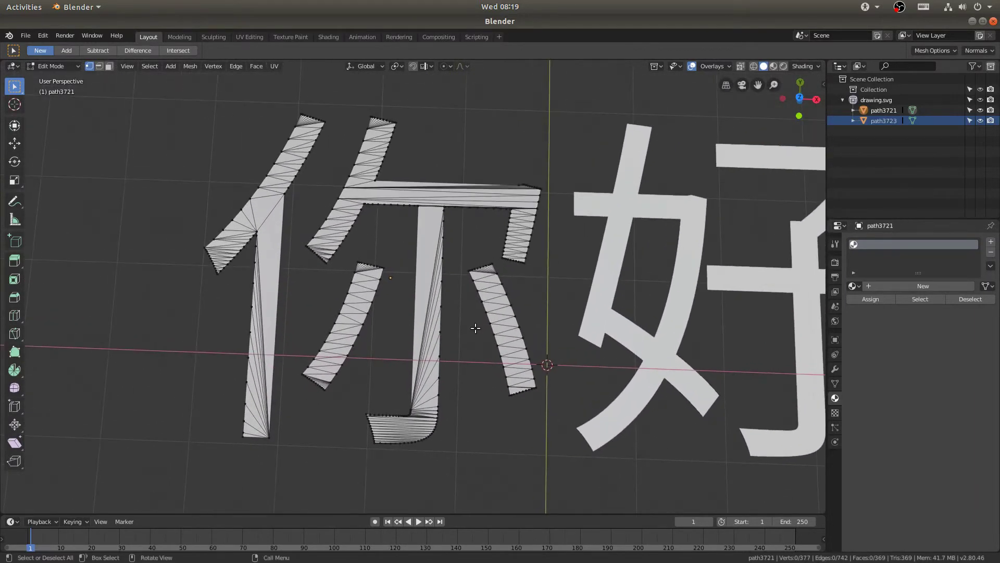
key("Tab")
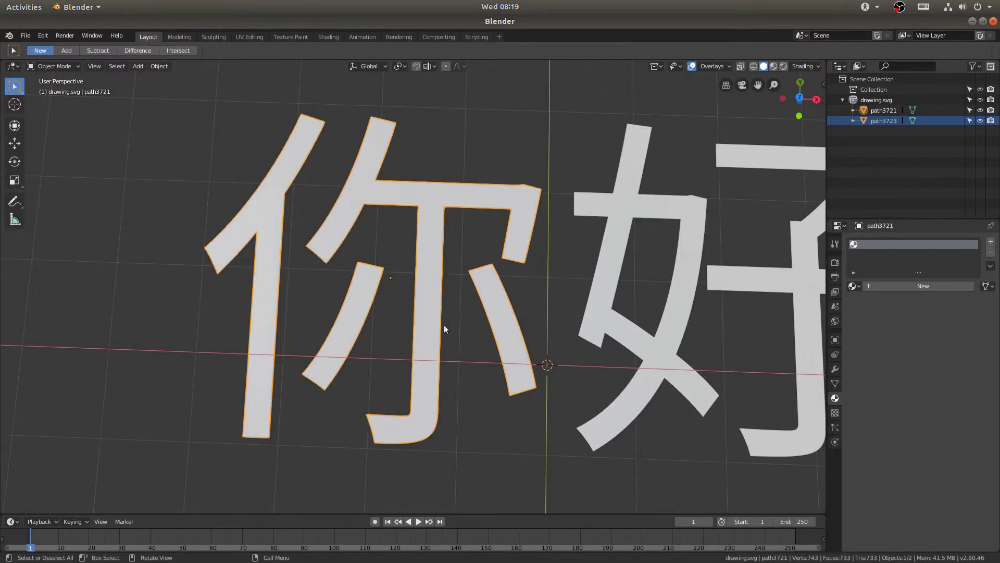
key("Tab")
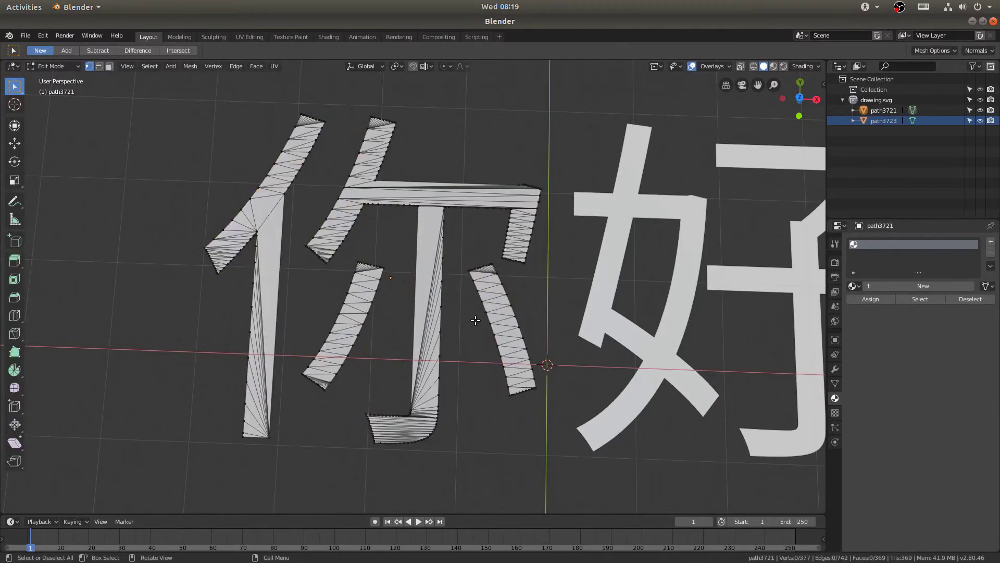
key("Tab")
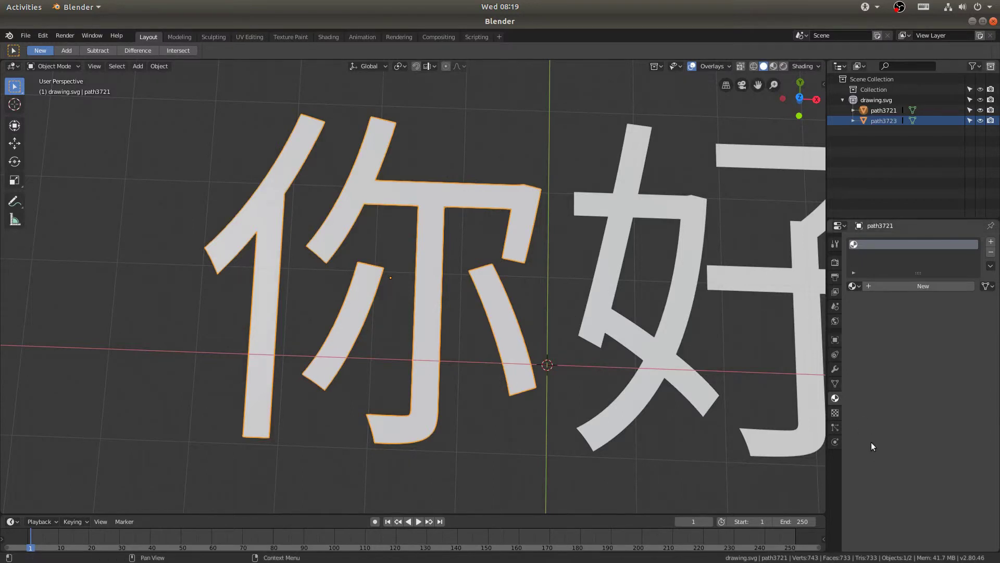
Step: Add a Decimate modifier to the 你 mesh and set its Ratio to 0.1
left_click(835, 384)
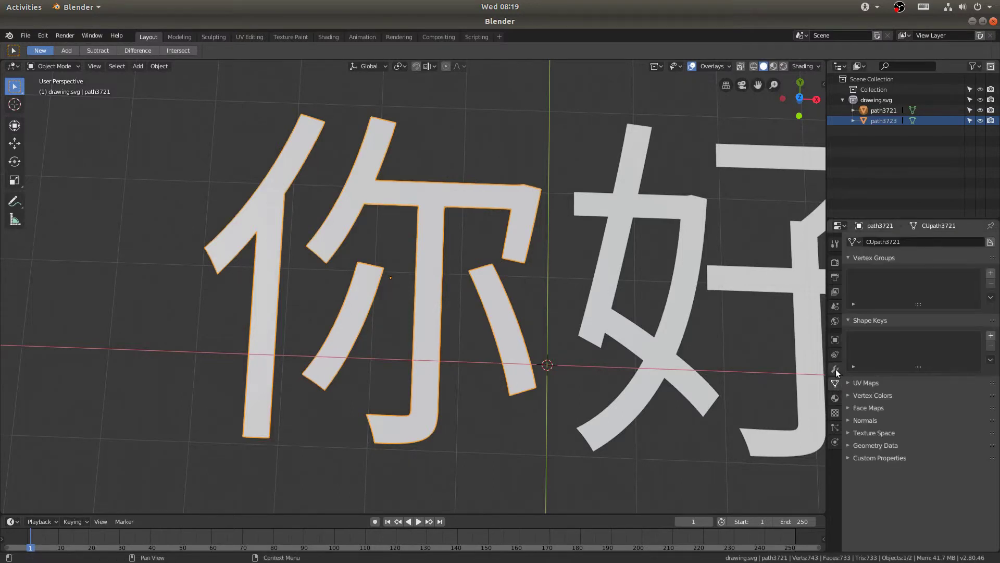
left_click(836, 369)
left_click(864, 241)
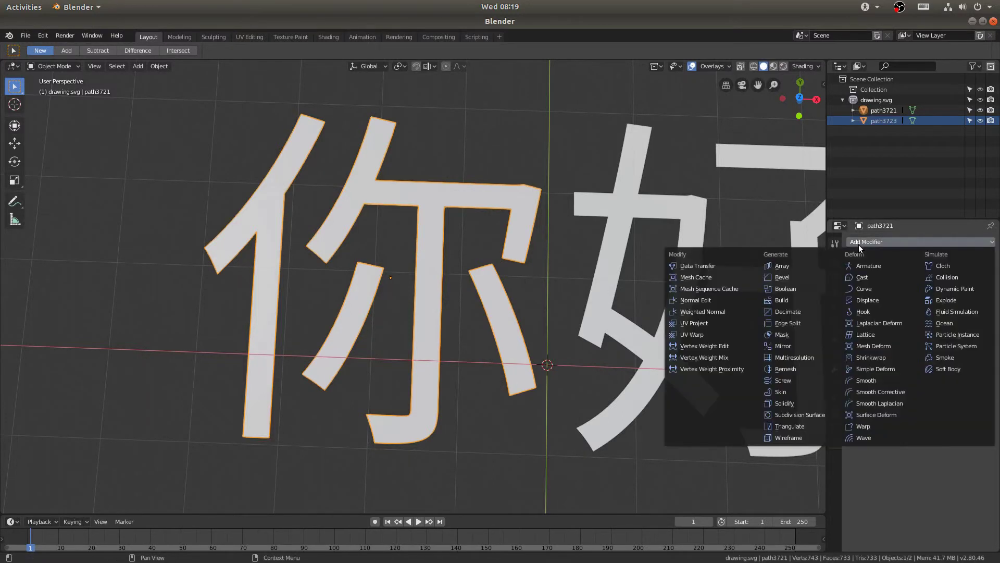
left_click(792, 311)
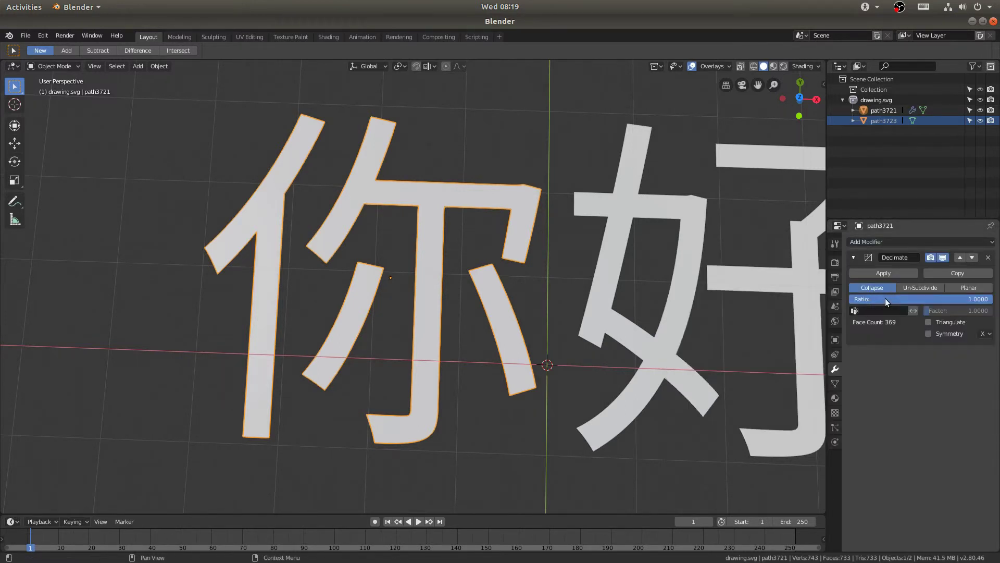
left_click_drag(886, 299, 759, 303)
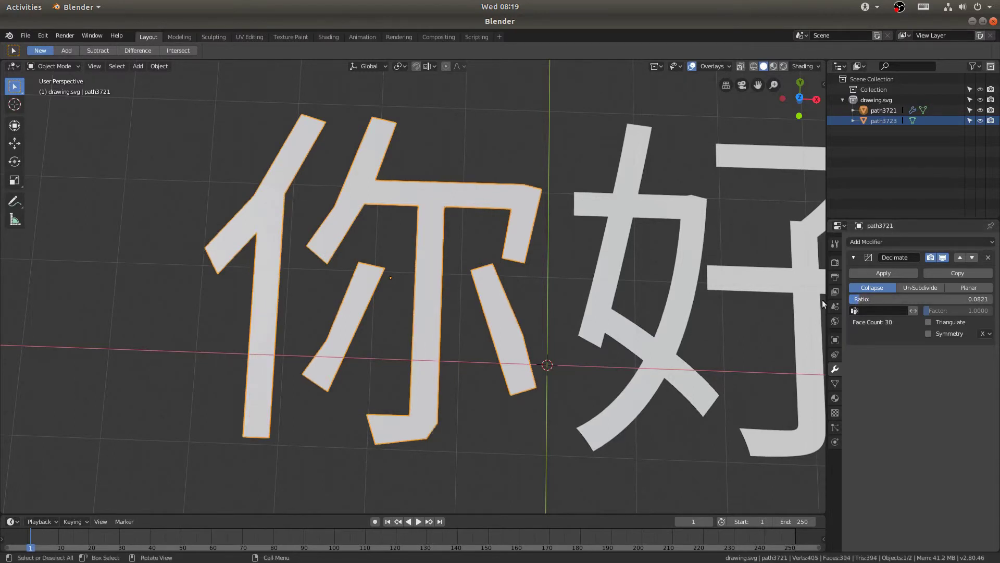
left_click(939, 299)
key("BackSpace")
type("0.1")
key("Return")
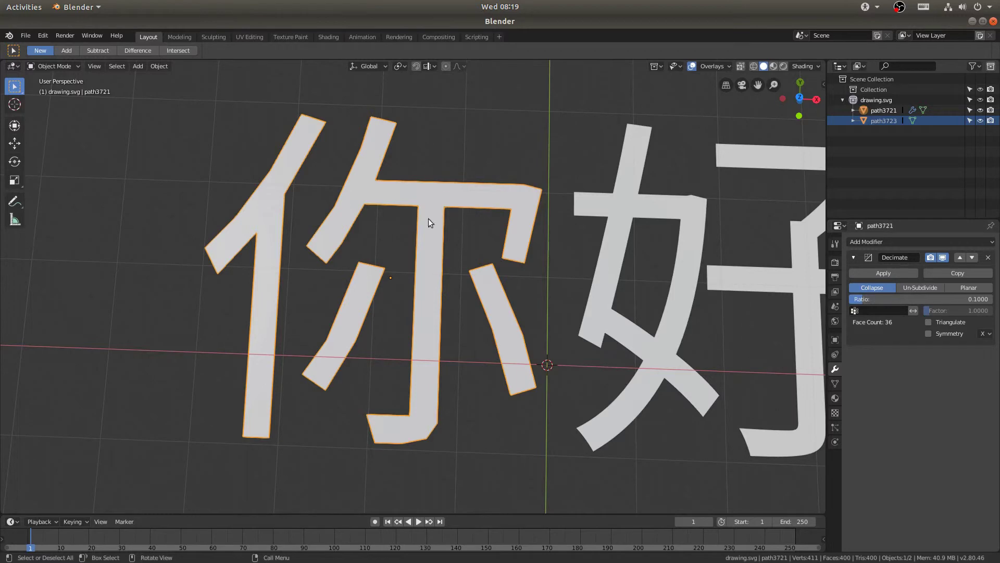
Step: Apply the Decimate modifier on 你 and inspect the resulting 36-face mesh in Edit Mode
left_click(900, 273)
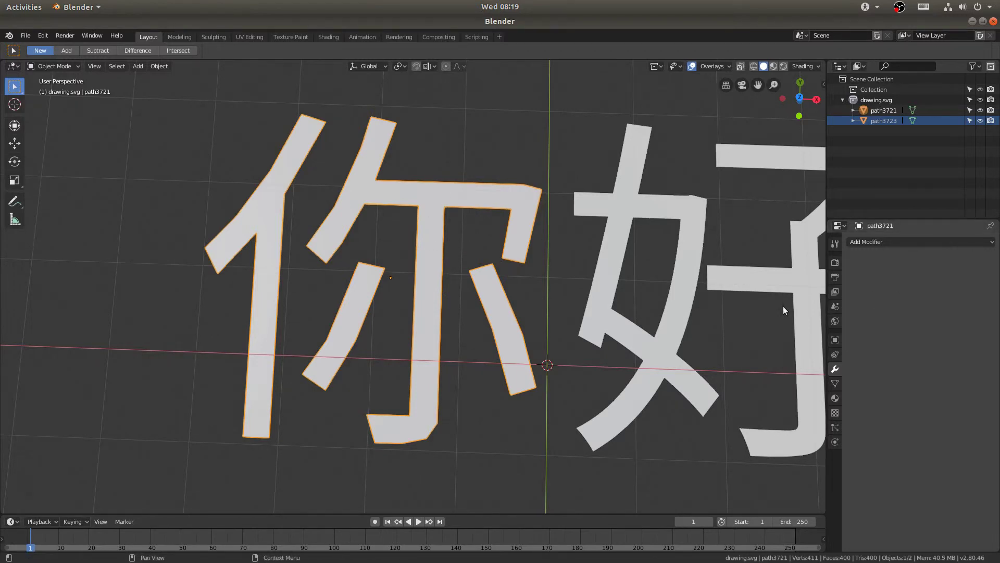
key("Tab")
middle_click_drag(480, 306, 392, 330)
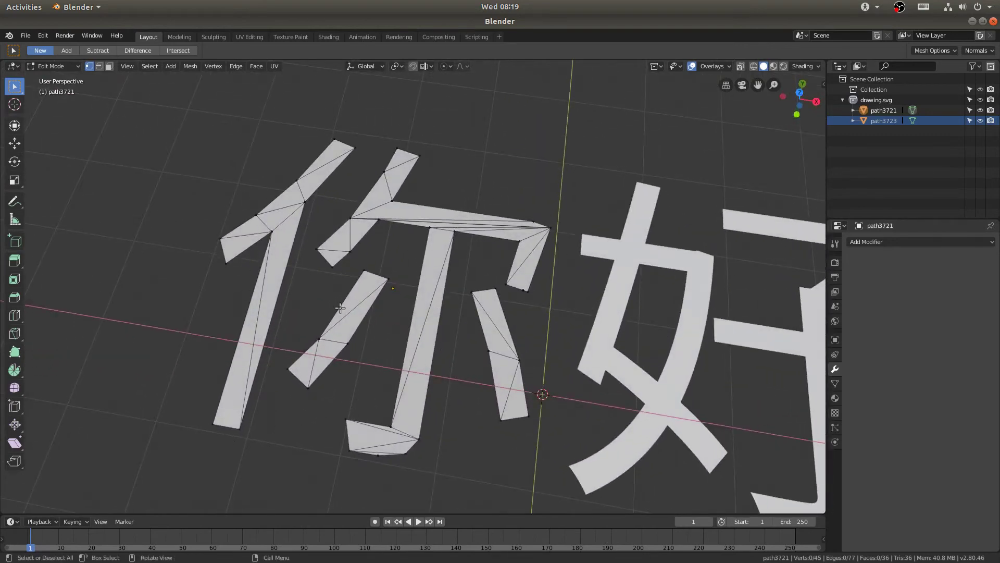
middle_click_drag(423, 282, 403, 238)
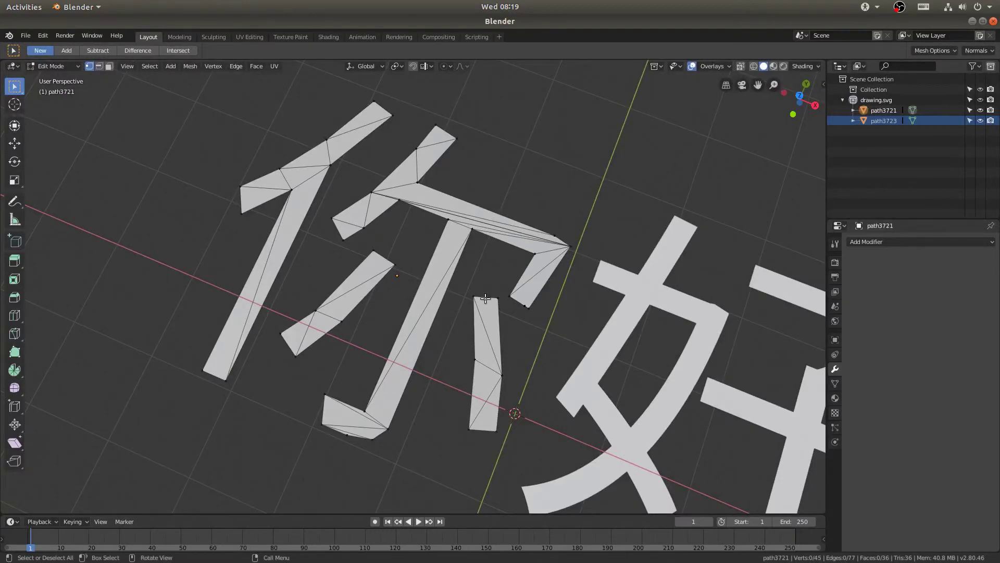
middle_click_drag(438, 377, 469, 437)
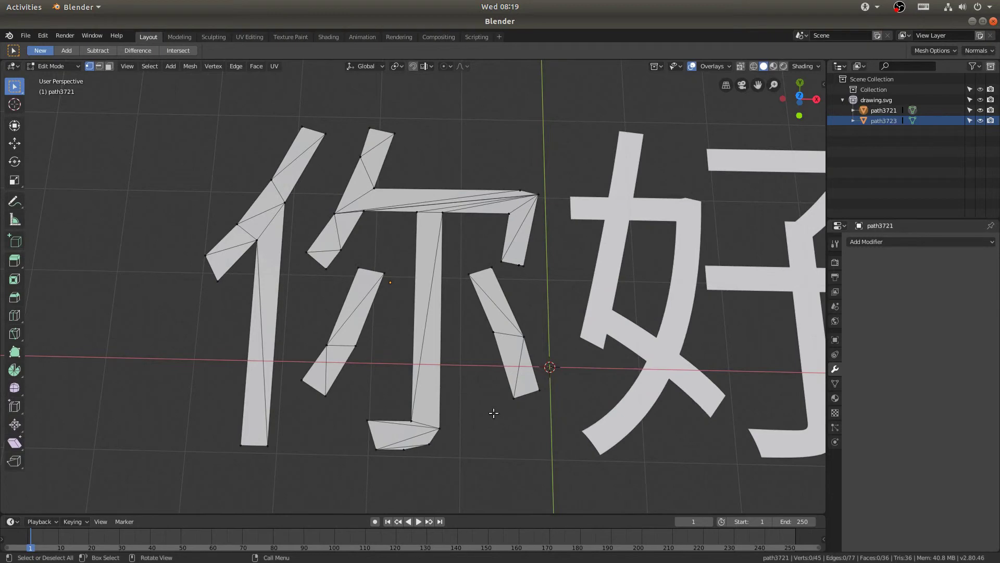
middle_click_drag(494, 397, 499, 374)
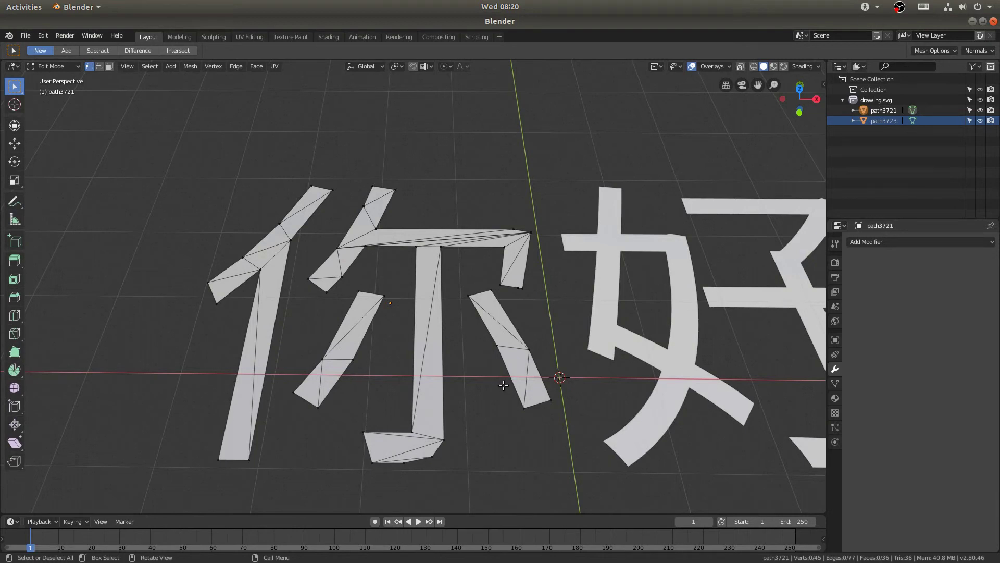
key("Tab")
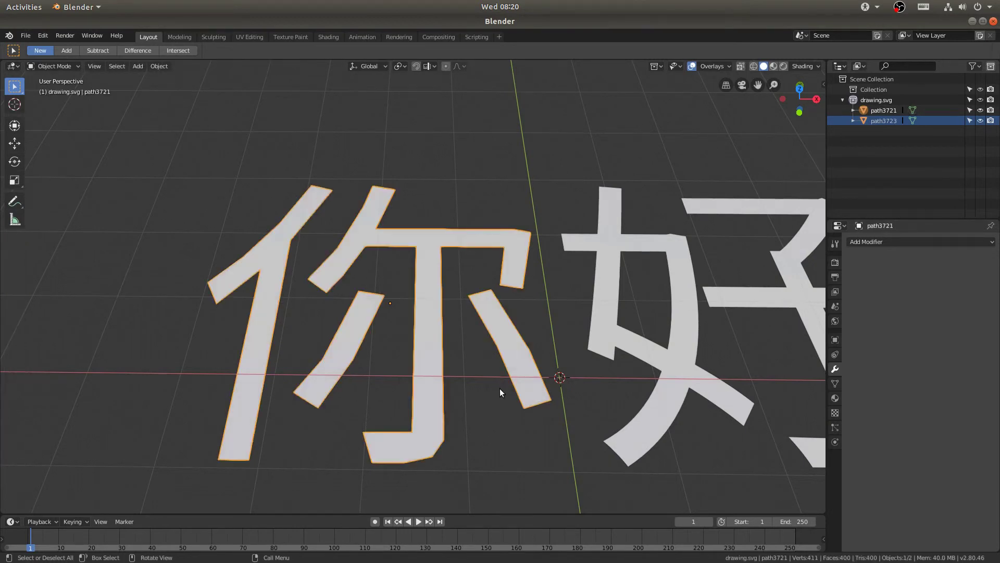
mouse_move(498, 395)
middle_mouse_down("ctrl")
mouse_move(492, 370)
mouse_move(493, 404)
mouse_move(491, 356)
mouse_move(506, 401)
middle_mouse_up("ctrl")
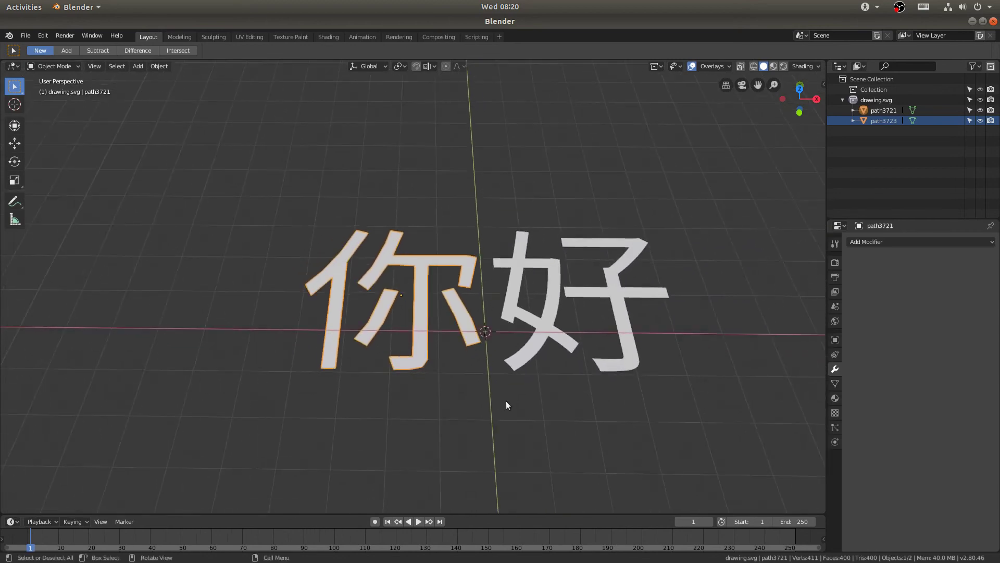